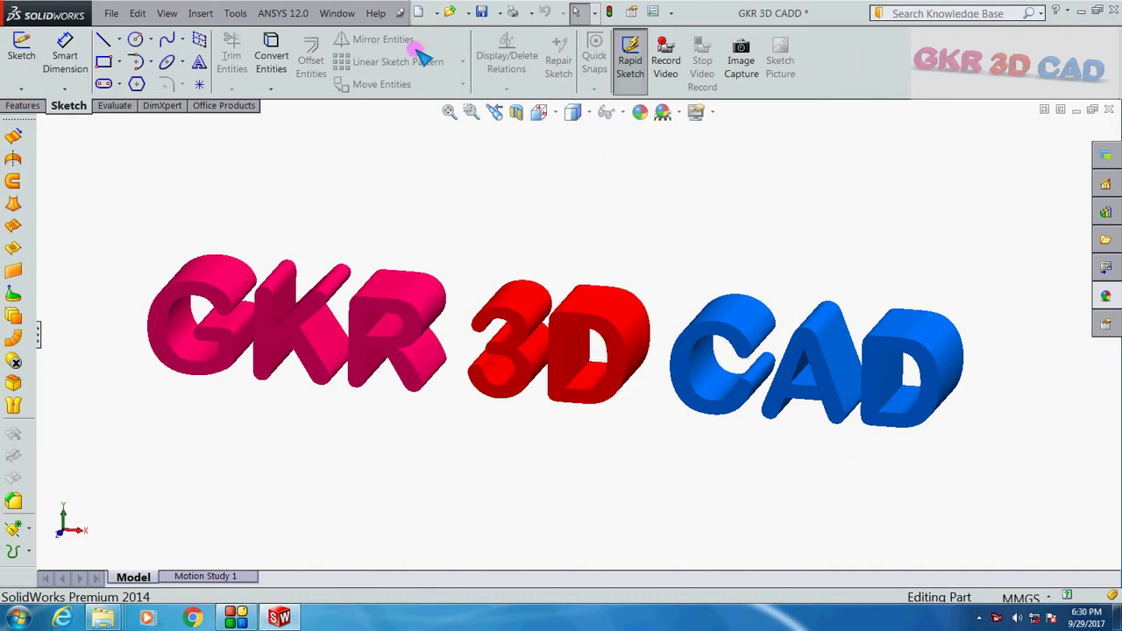
- Open the File menu over the GKR 3D CADD model, then dismiss it
click(111, 13)
click(557, 189)
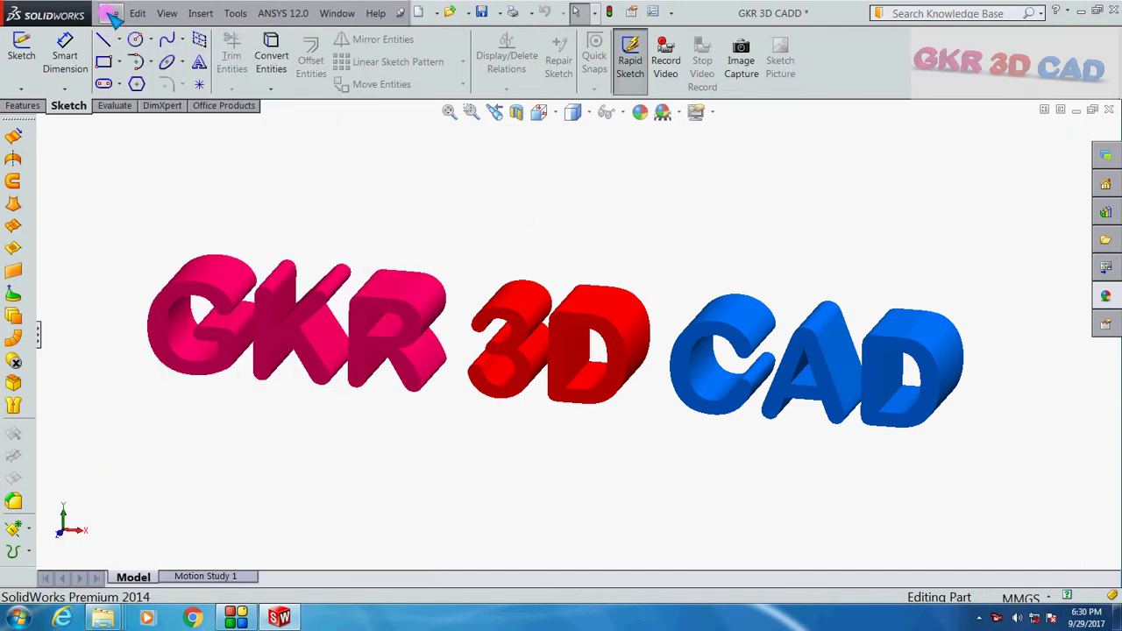
- Create a new part and begin a sketch on the Front Plane
click(111, 13)
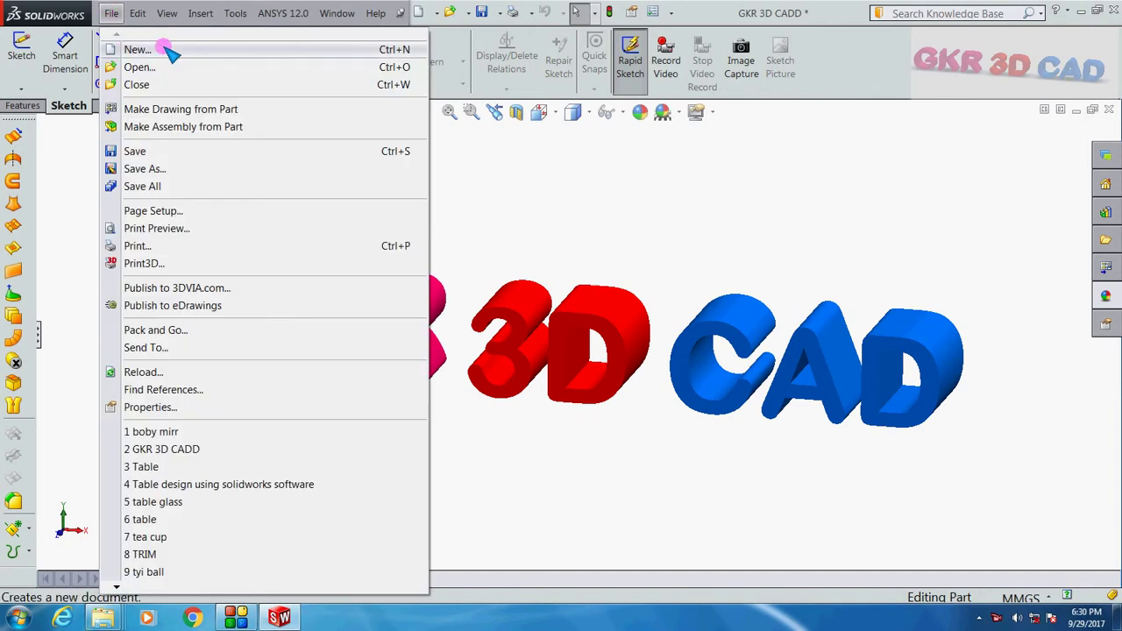
click(158, 45)
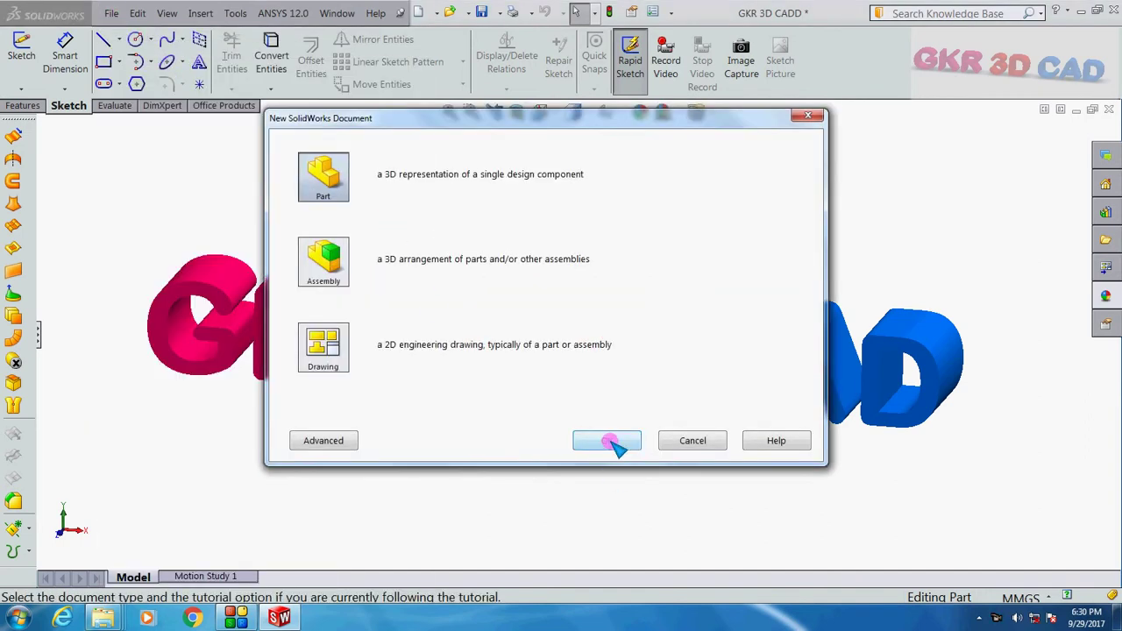
click(607, 441)
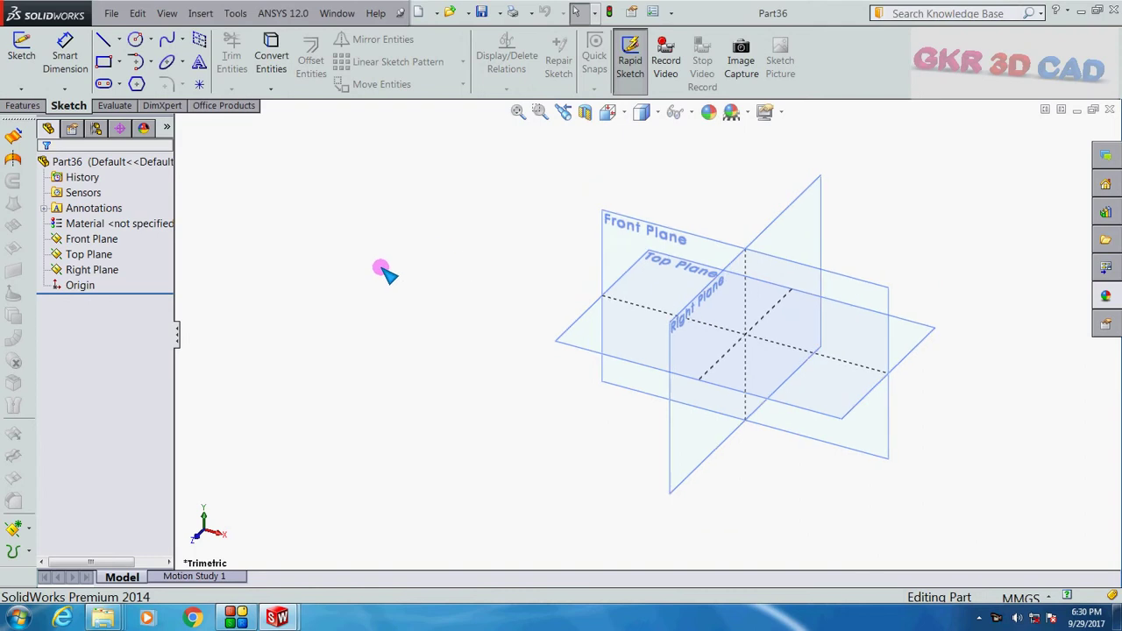
click(87, 238)
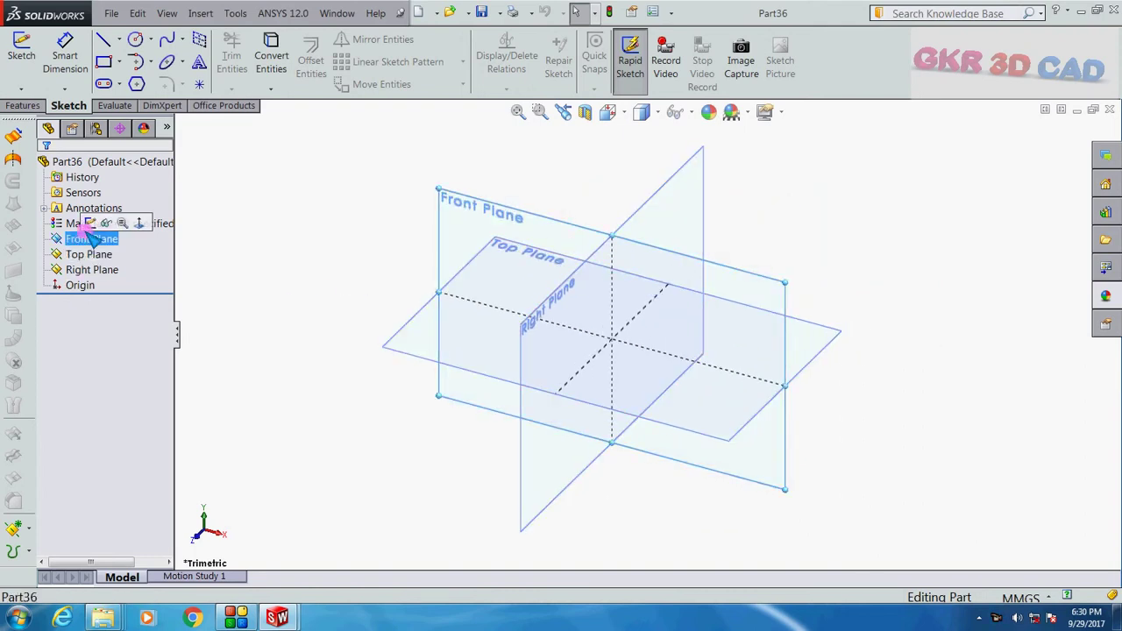
click(90, 223)
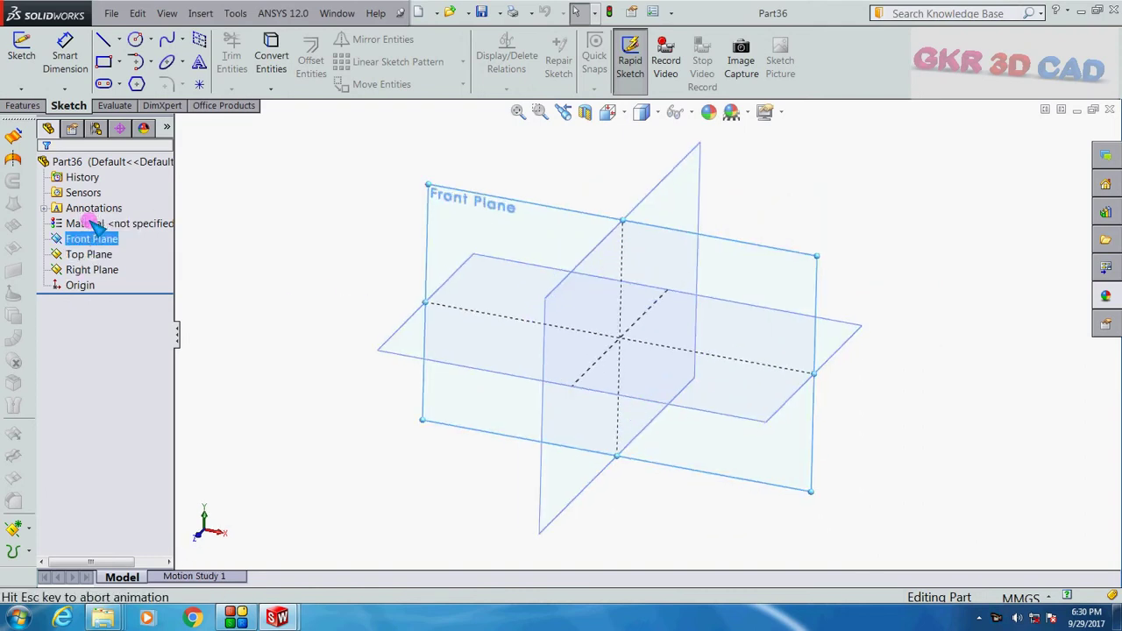
- Hide the Front Plane from the view
click(692, 112)
click(676, 136)
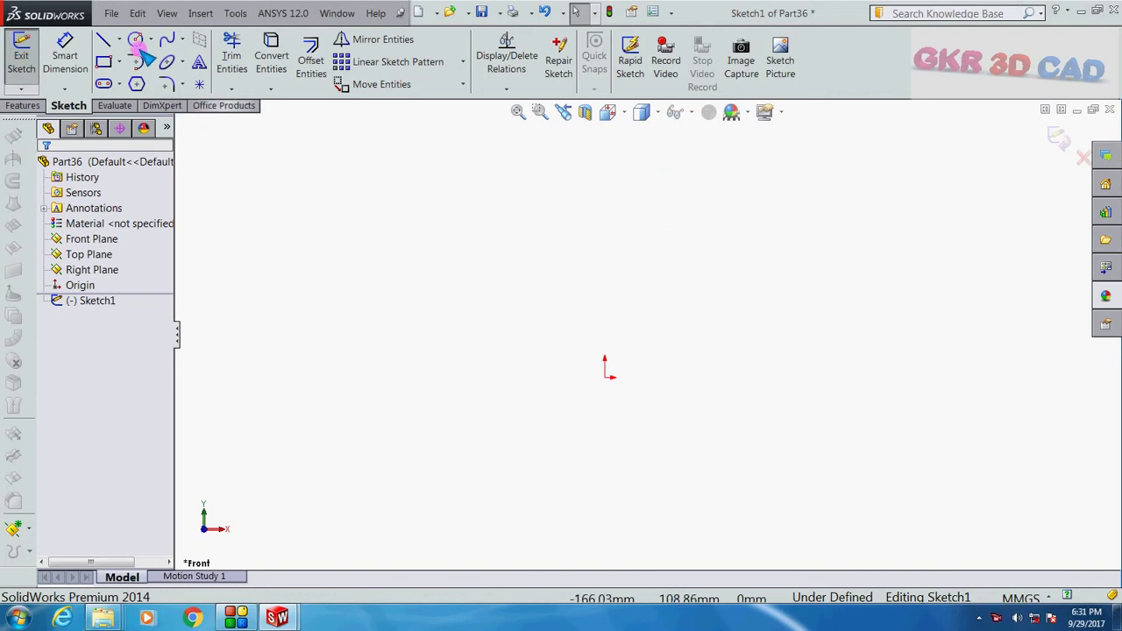
click(114, 105)
- Draw a corner rectangle to the left of the origin
click(75, 104)
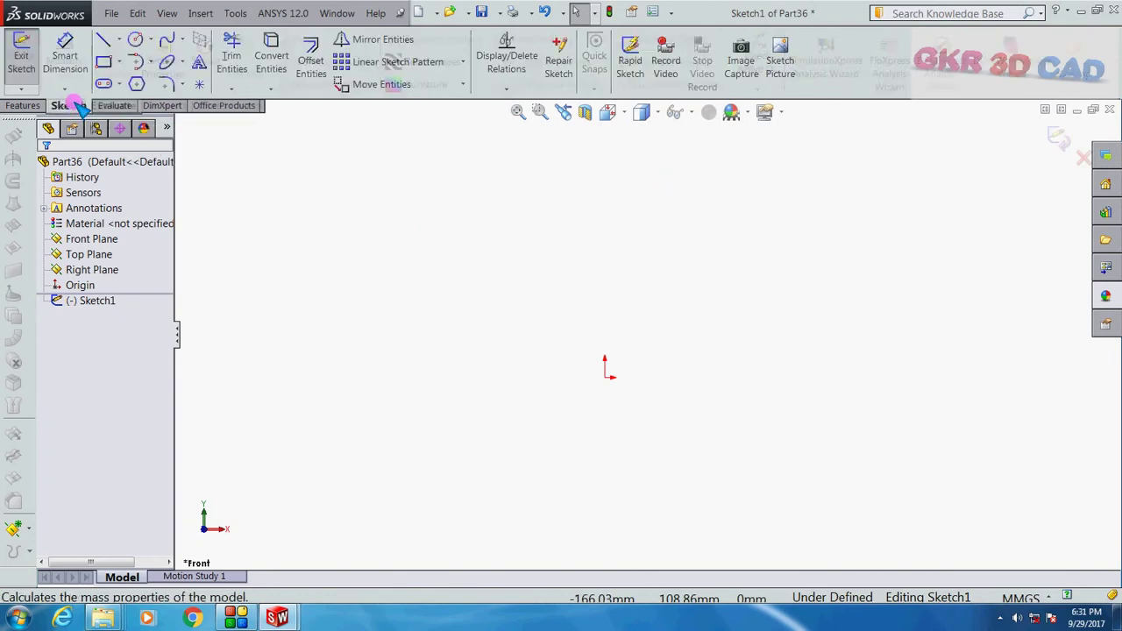
click(104, 63)
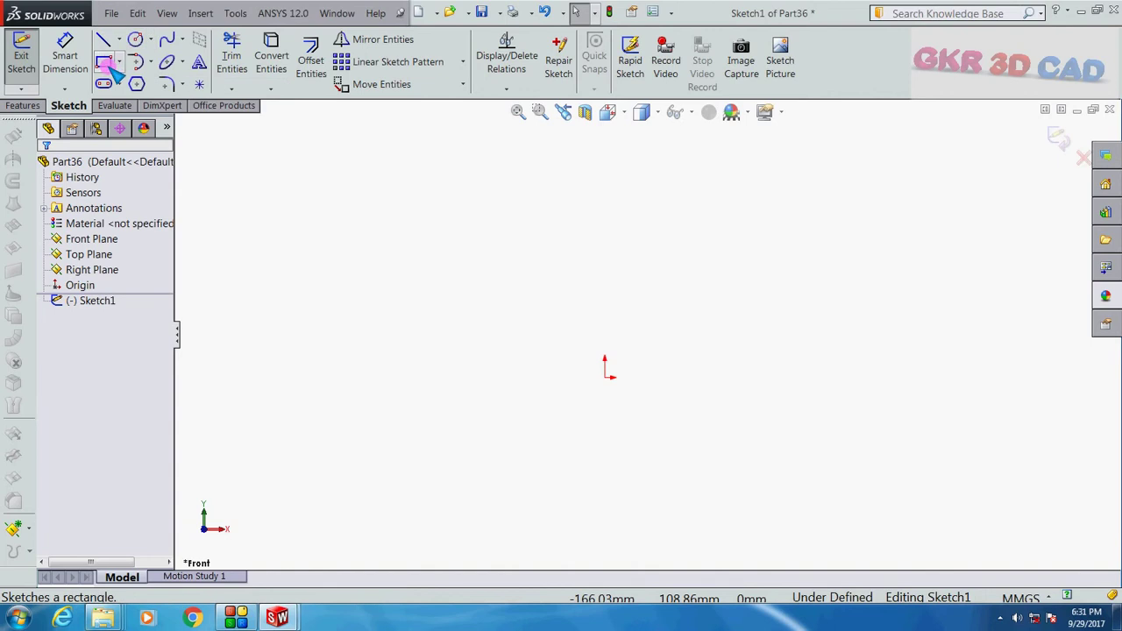
click(348, 298)
click(534, 418)
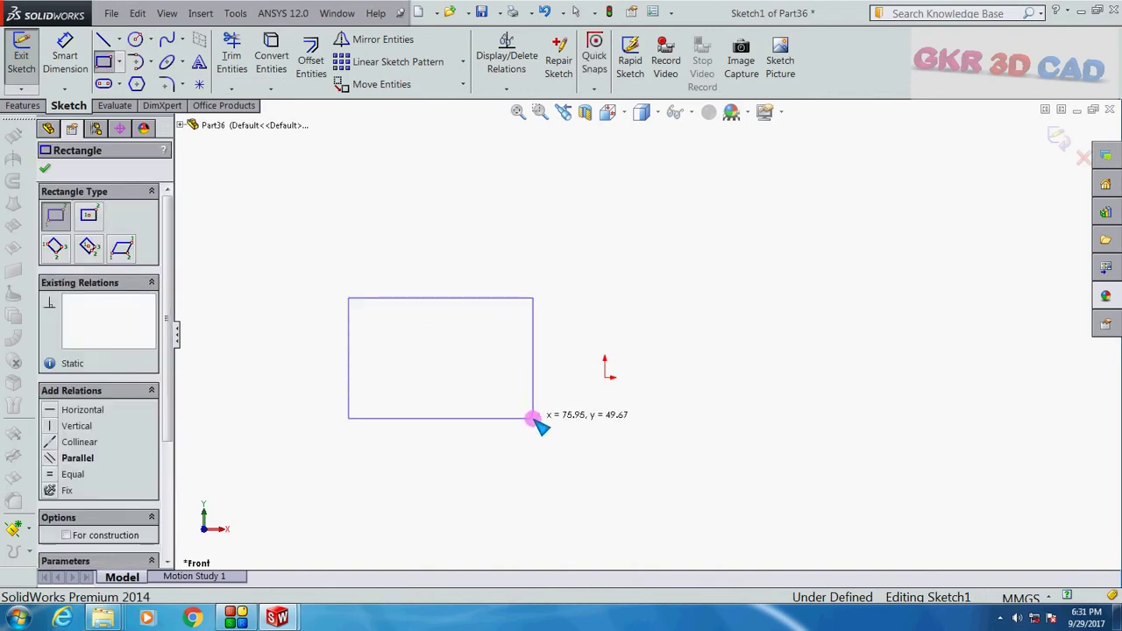
key(Escape)
- Draw two equal-sized circles side by side inside the rectangle
click(136, 43)
drag(397, 356, 401, 378)
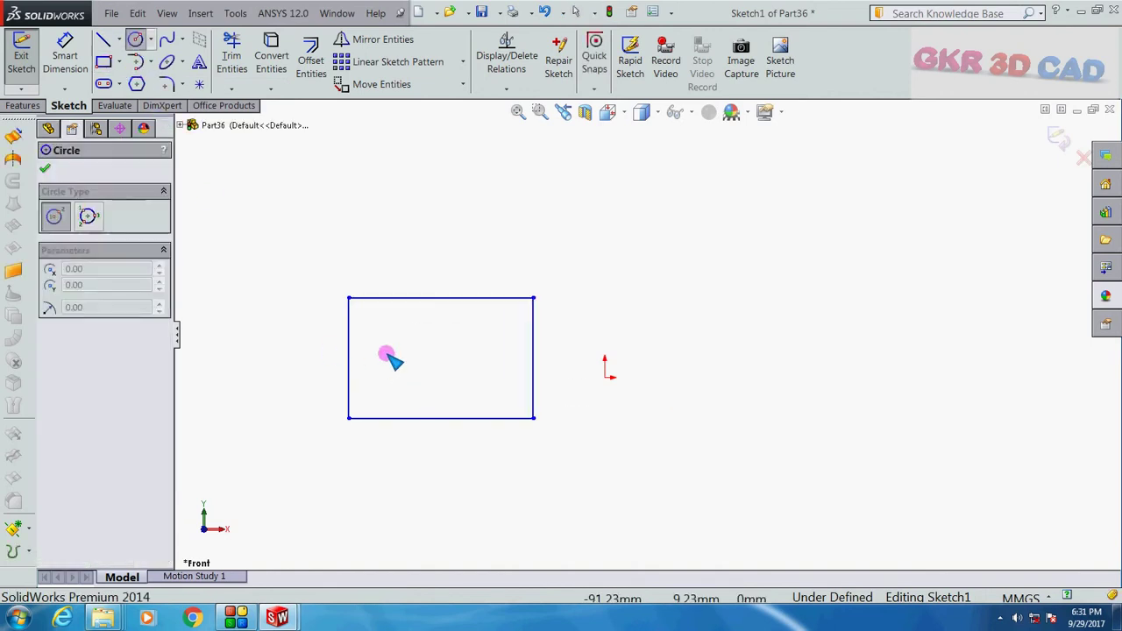
click(401, 378)
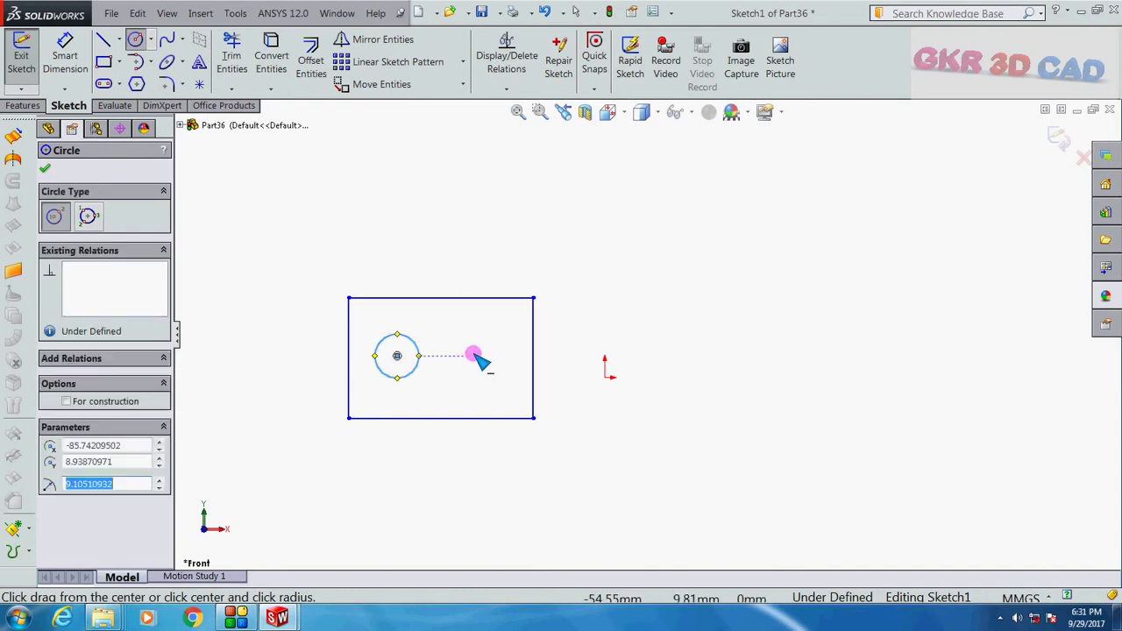
click(473, 355)
click(475, 377)
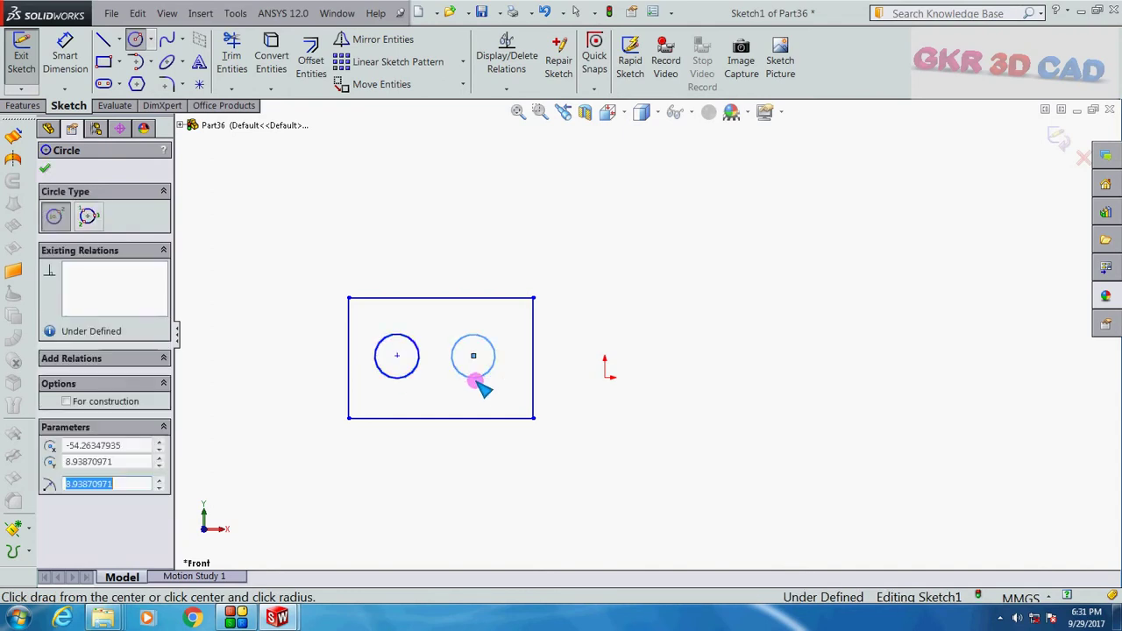
key(Escape)
key(Escape)
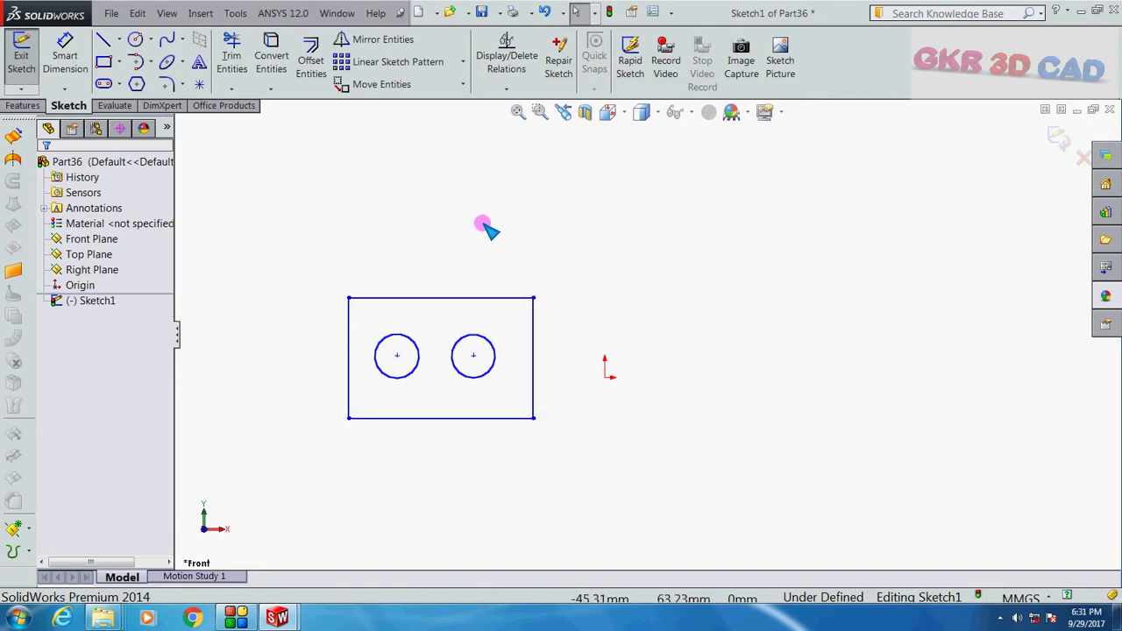
- Draw a vertical centerline rising from the origin
click(119, 39)
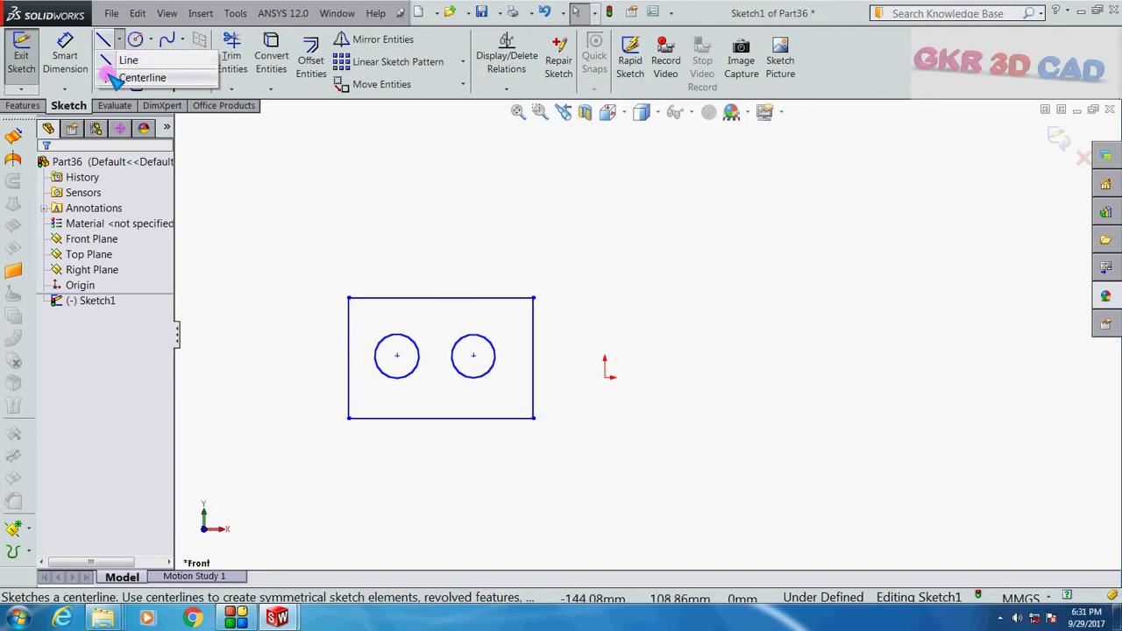
click(140, 77)
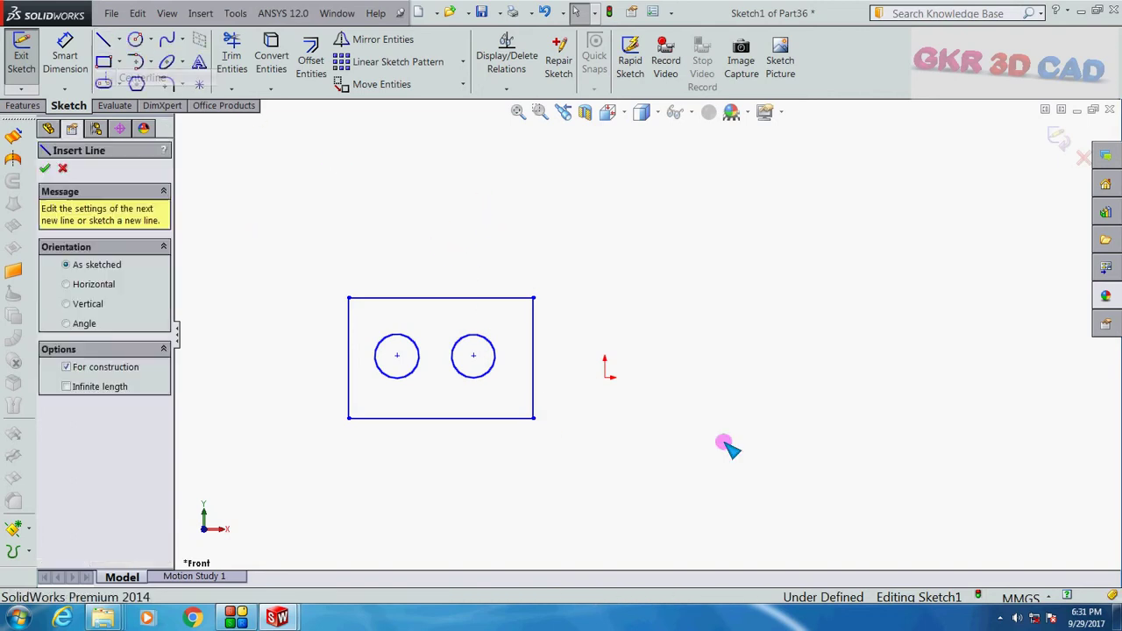
click(605, 377)
click(605, 197)
key(Escape)
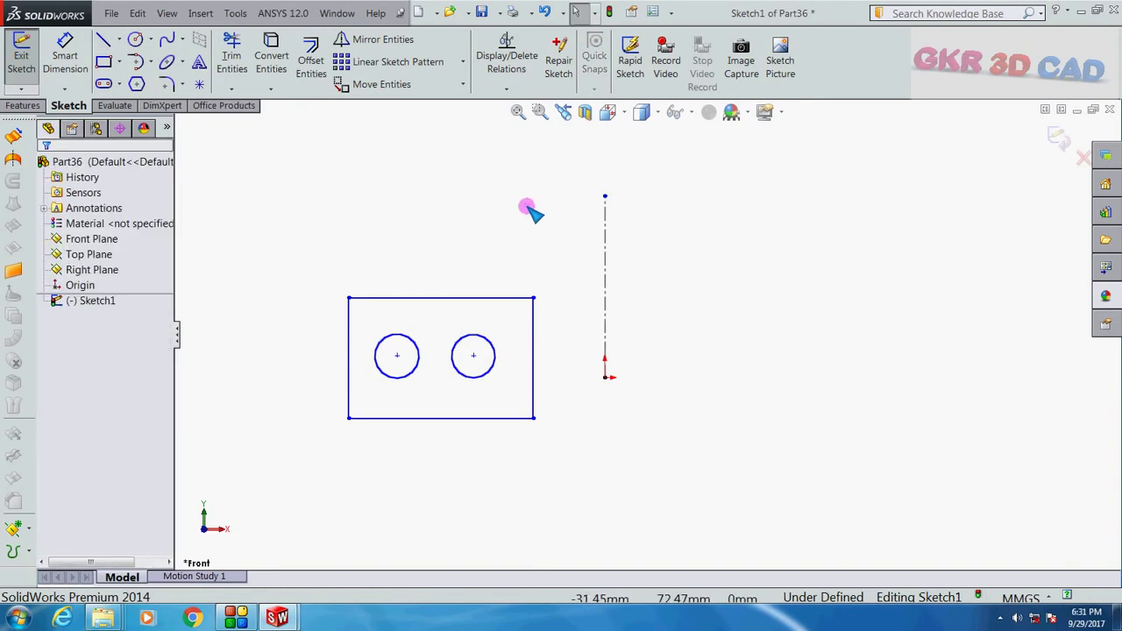
scroll(561, 313, up, 1)
scroll(637, 368, down, 1)
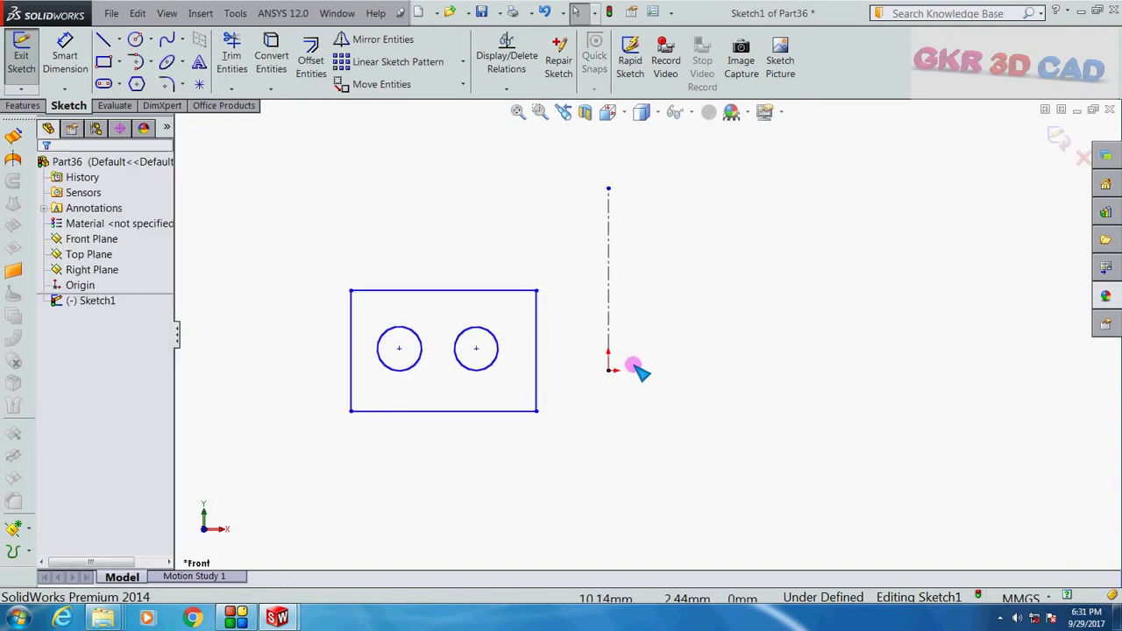
- Mirror the rectangle and both circles about the vertical centerline
click(370, 42)
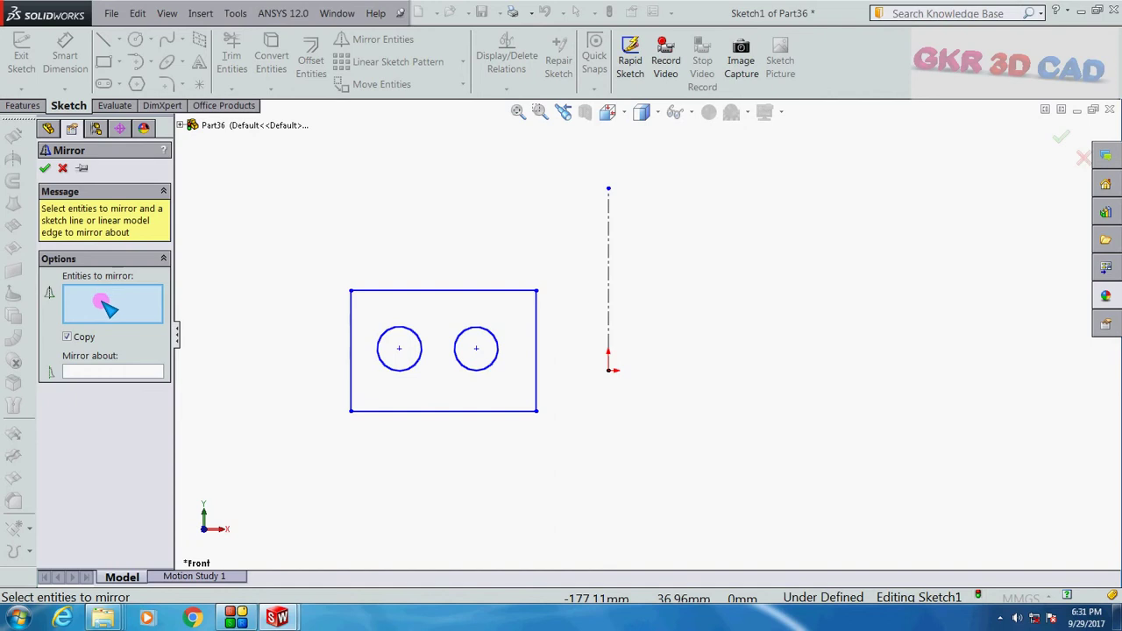
drag(281, 224, 568, 482)
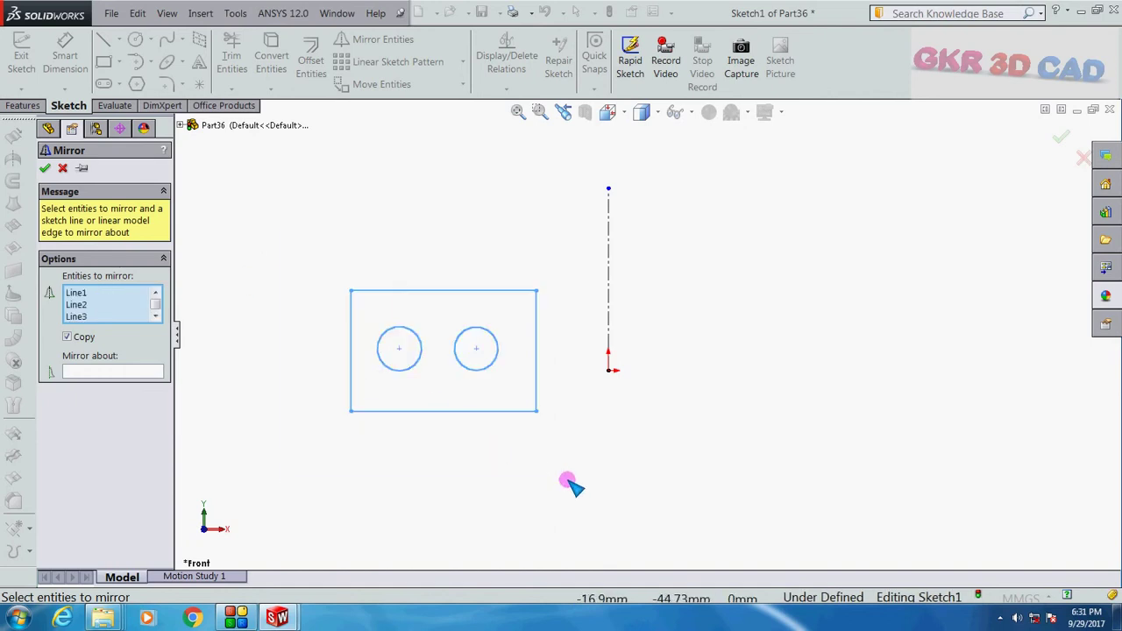
click(99, 372)
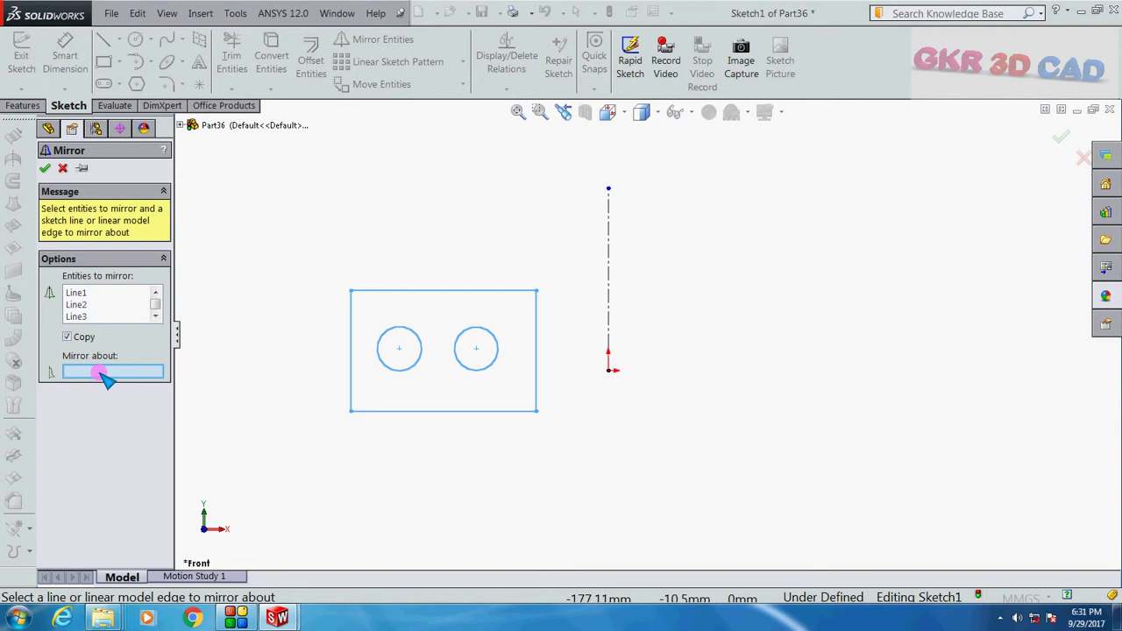
click(610, 276)
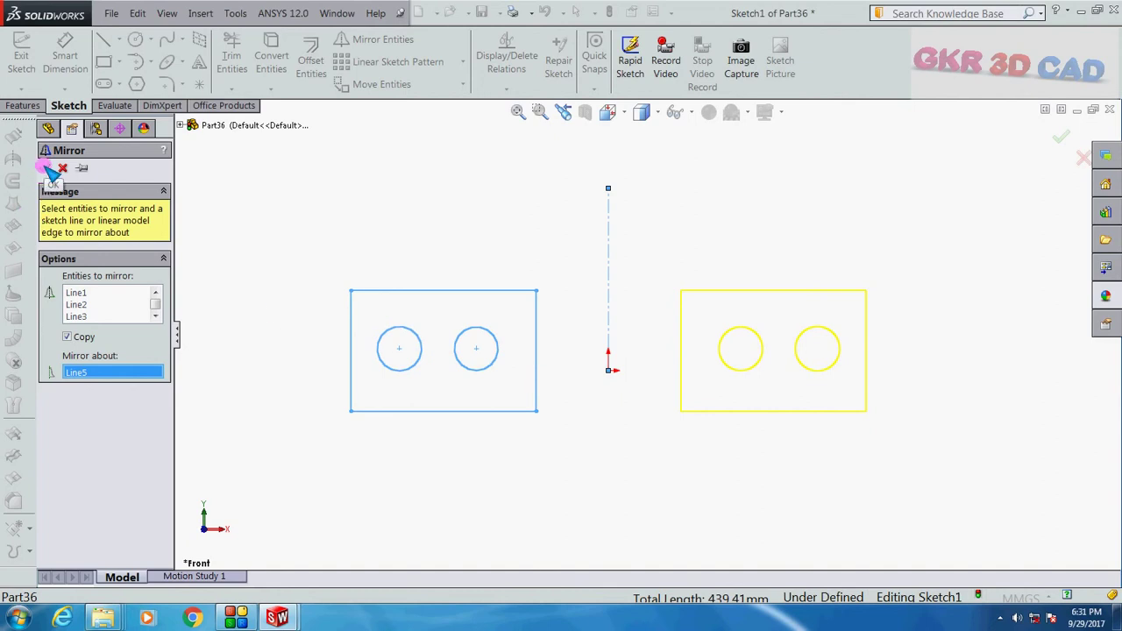
click(47, 169)
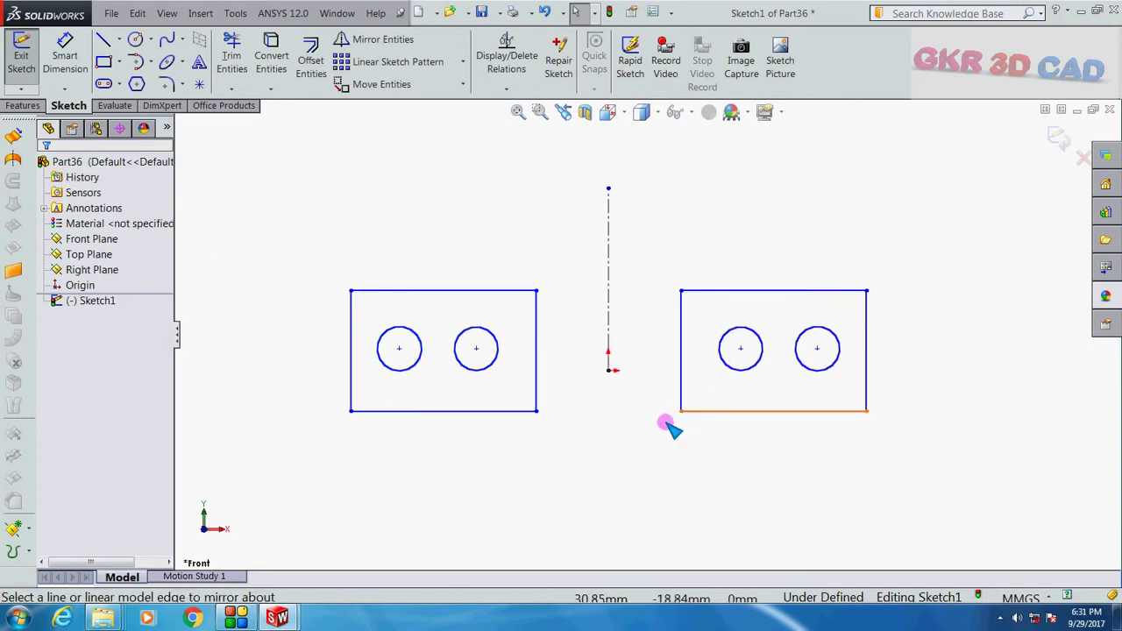
scroll(632, 408, down, 1)
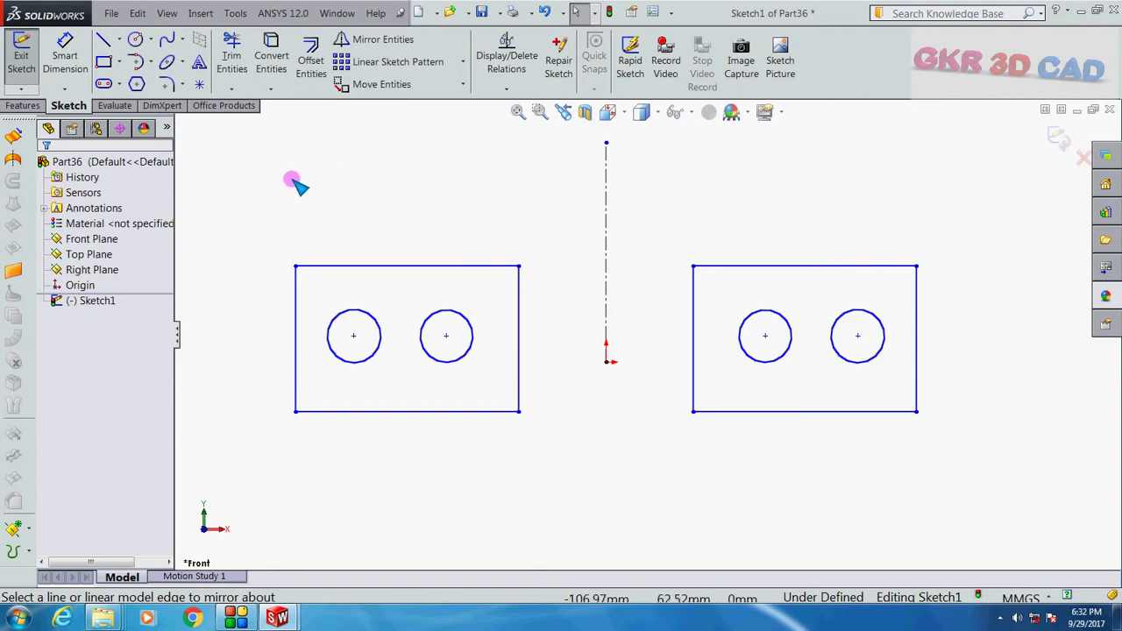
- Create a new part, sketch on the Front Plane, and hide the plane
click(112, 12)
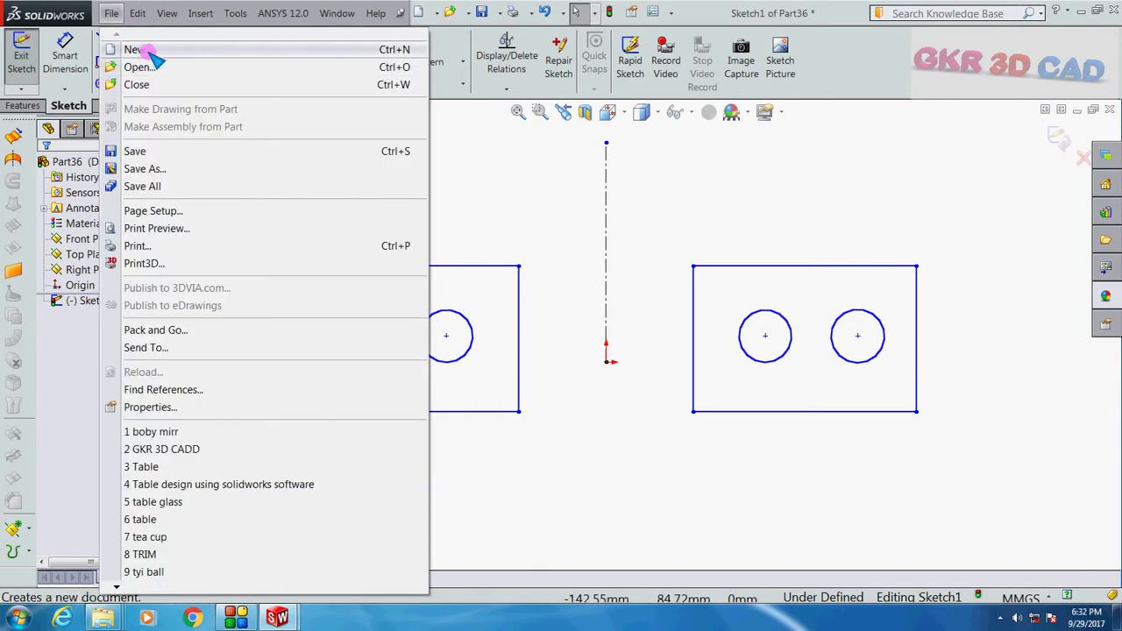
click(138, 45)
double_click(328, 180)
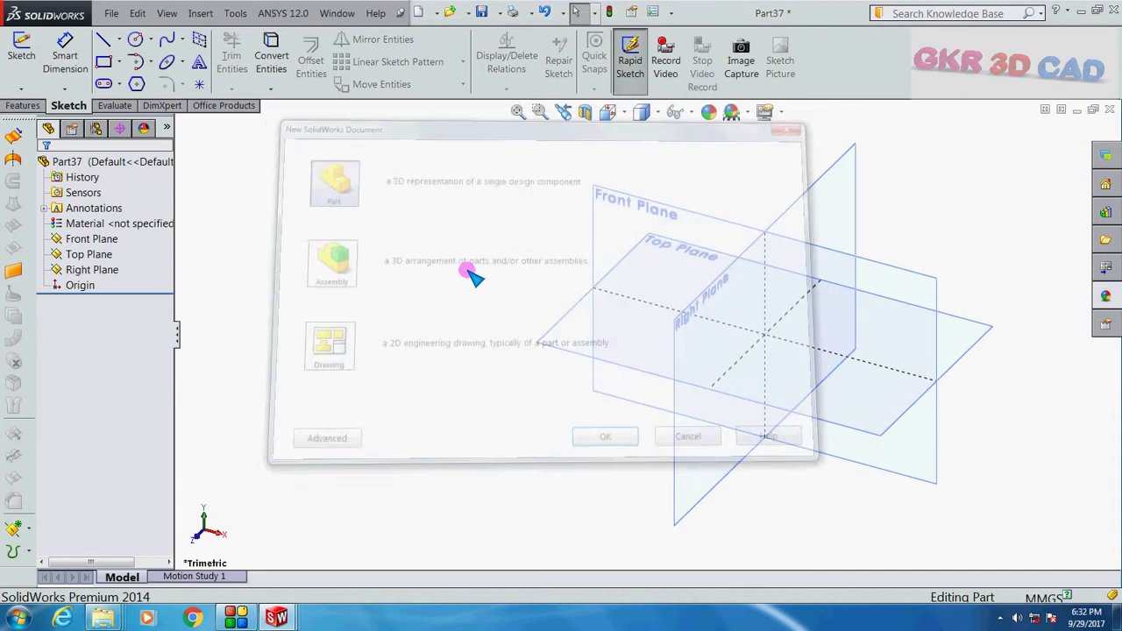
click(105, 240)
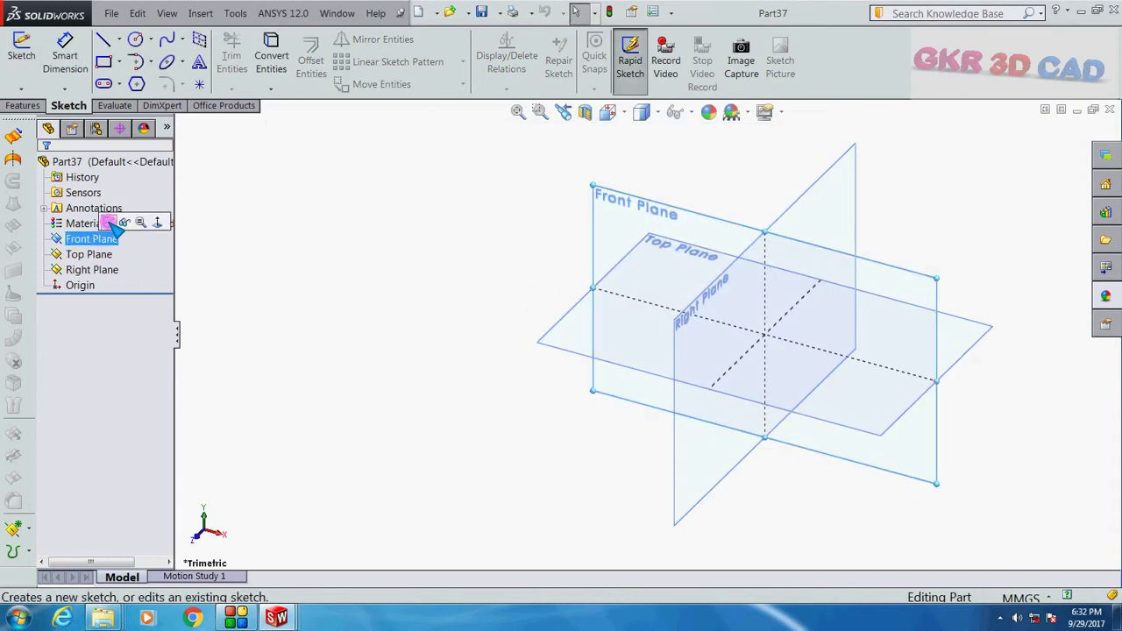
click(112, 224)
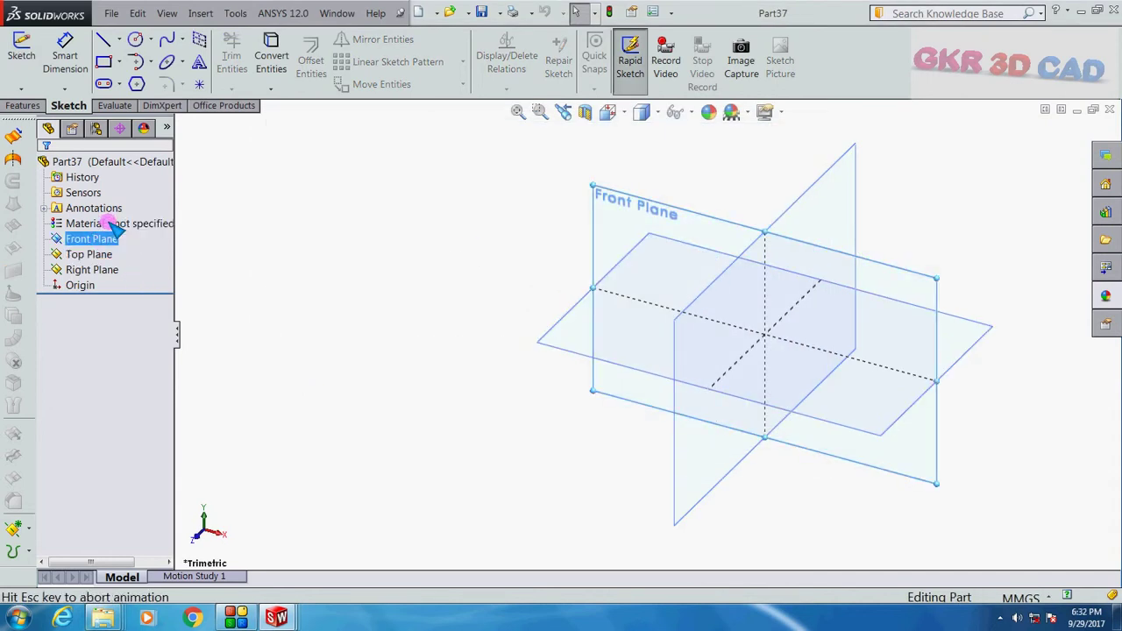
click(693, 117)
click(677, 142)
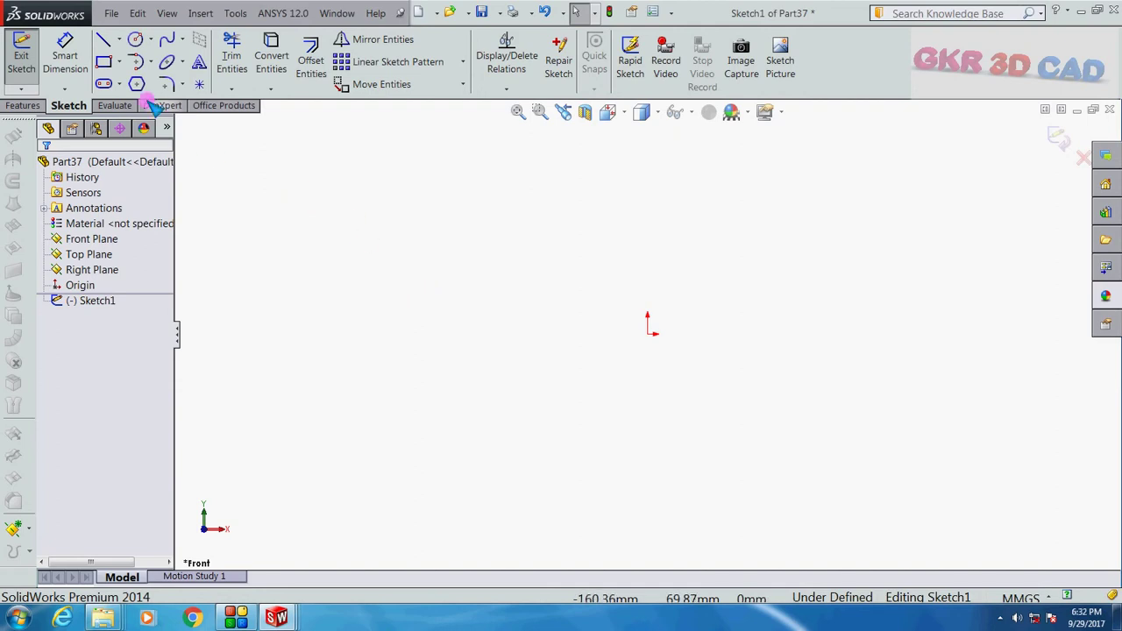
- Draw a corner rectangle from the origin up and to the right
click(103, 63)
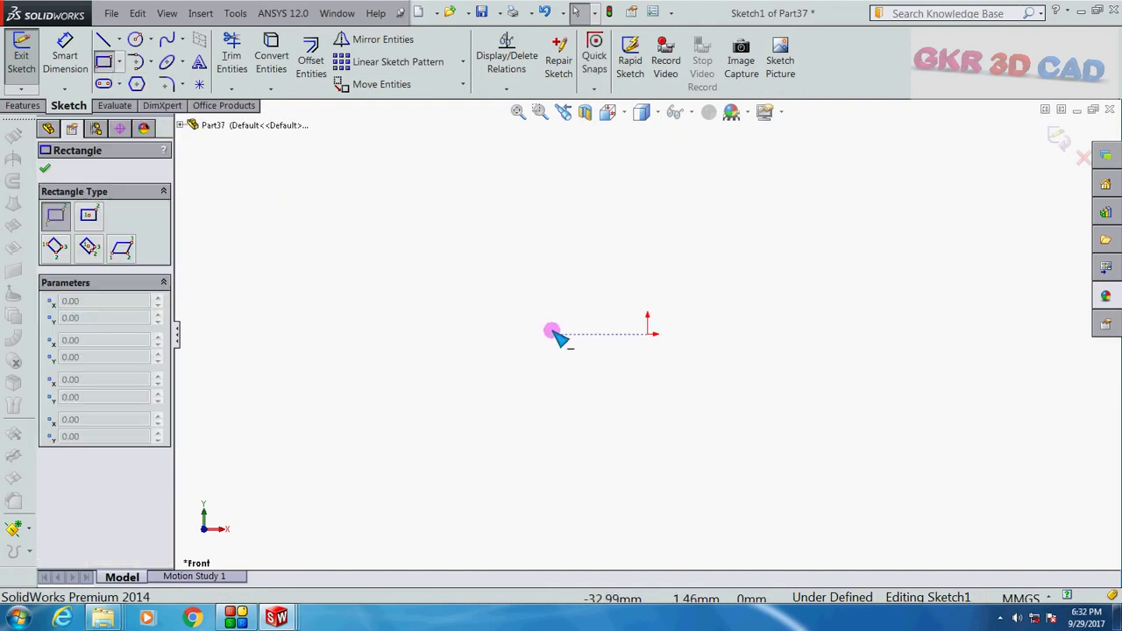
drag(648, 335, 894, 193)
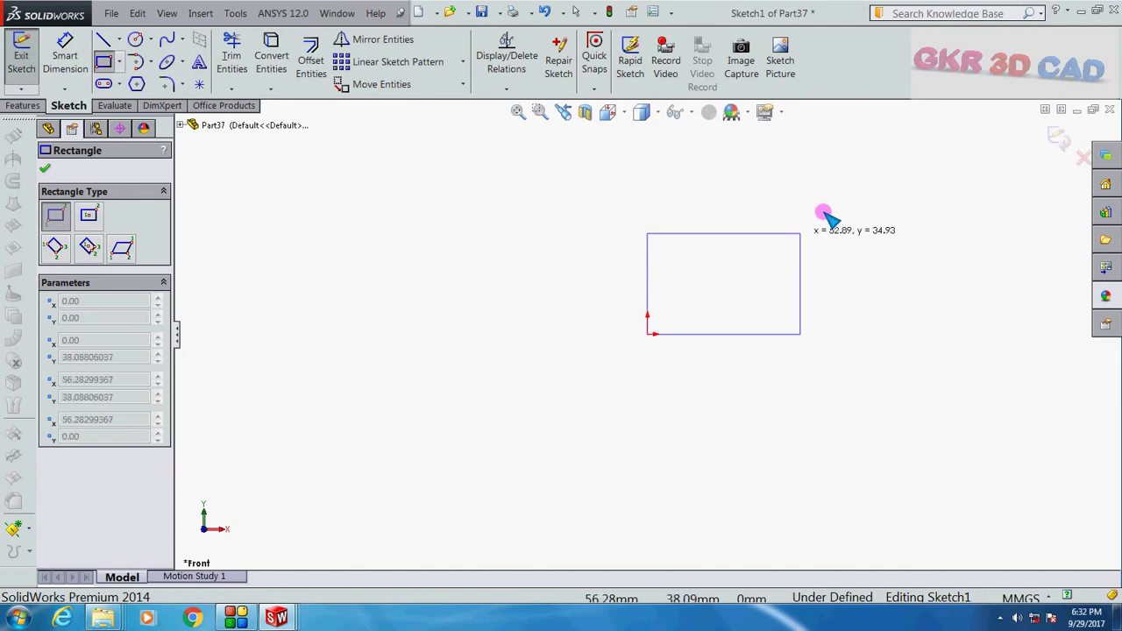
key(Escape)
scroll(841, 277, down, 4)
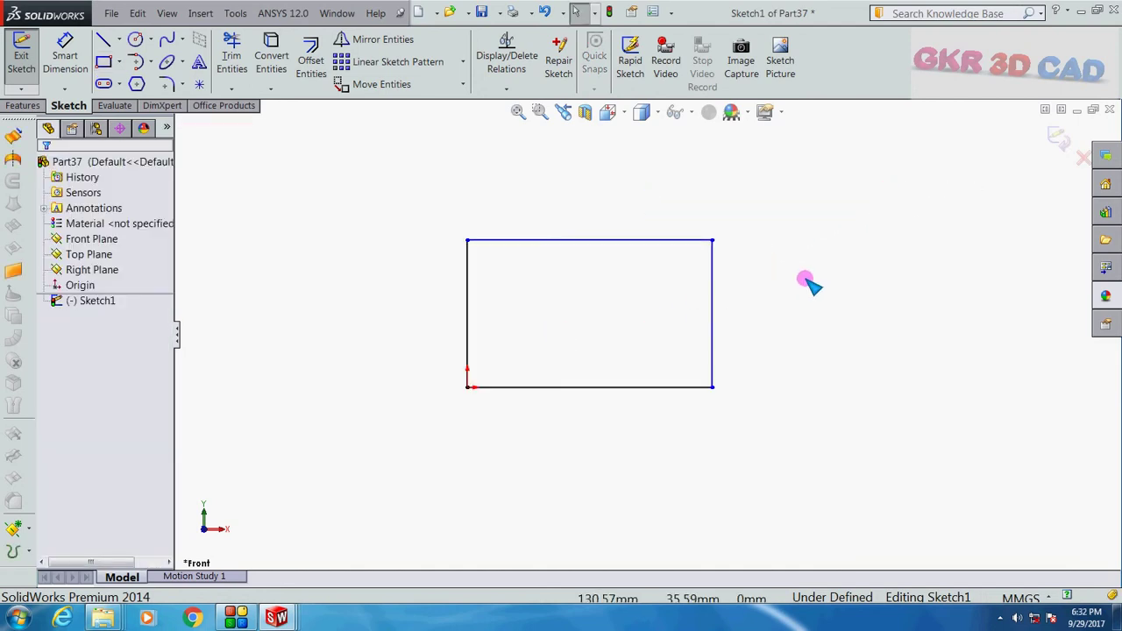
- Draw a smaller left circle and a larger right circle inside the rectangle
click(136, 39)
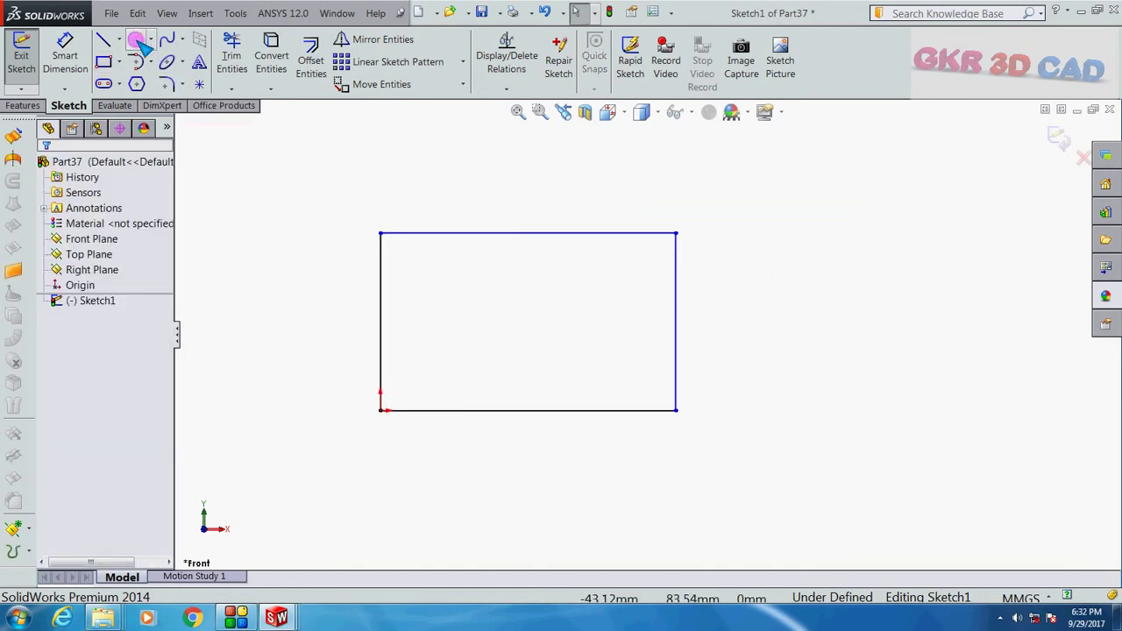
click(455, 319)
click(463, 338)
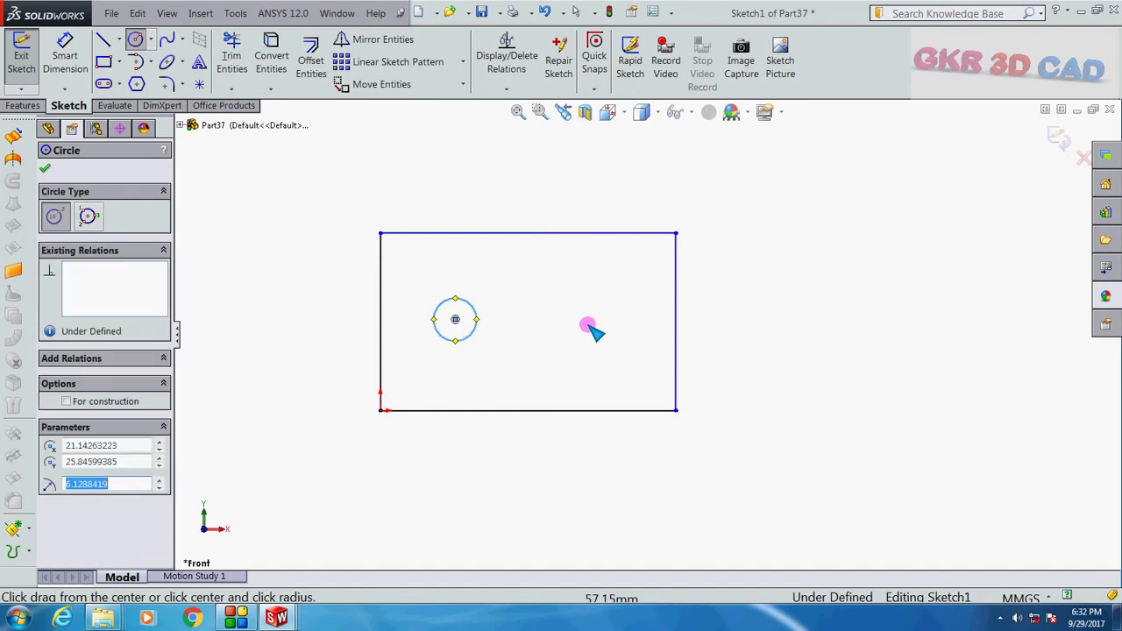
click(594, 319)
click(594, 346)
key(Escape)
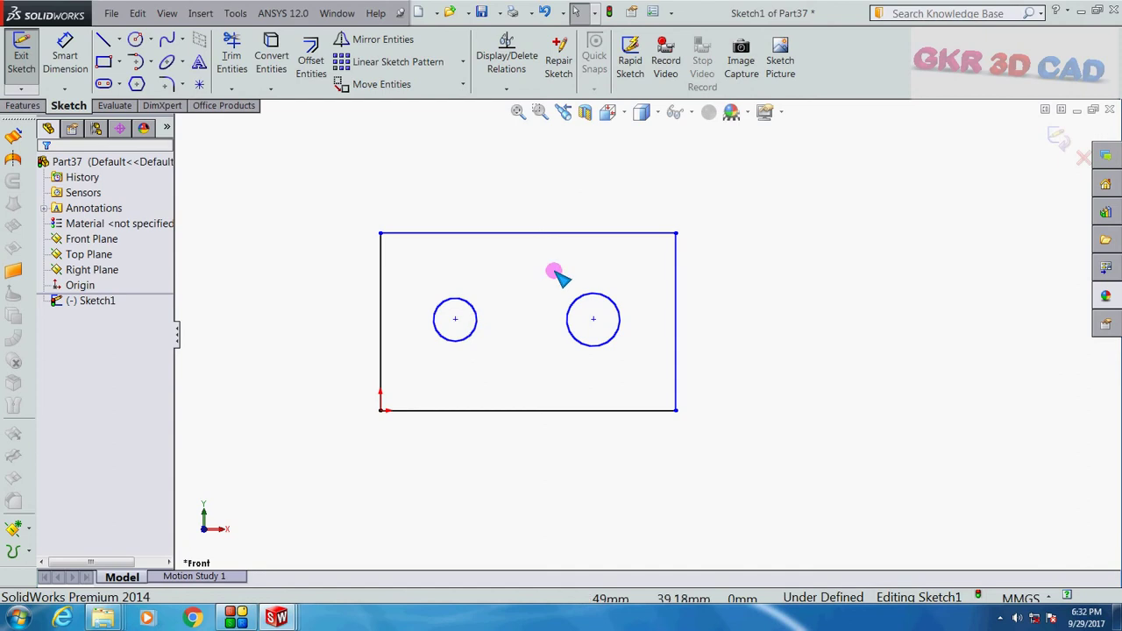
scroll(561, 316, down, 1)
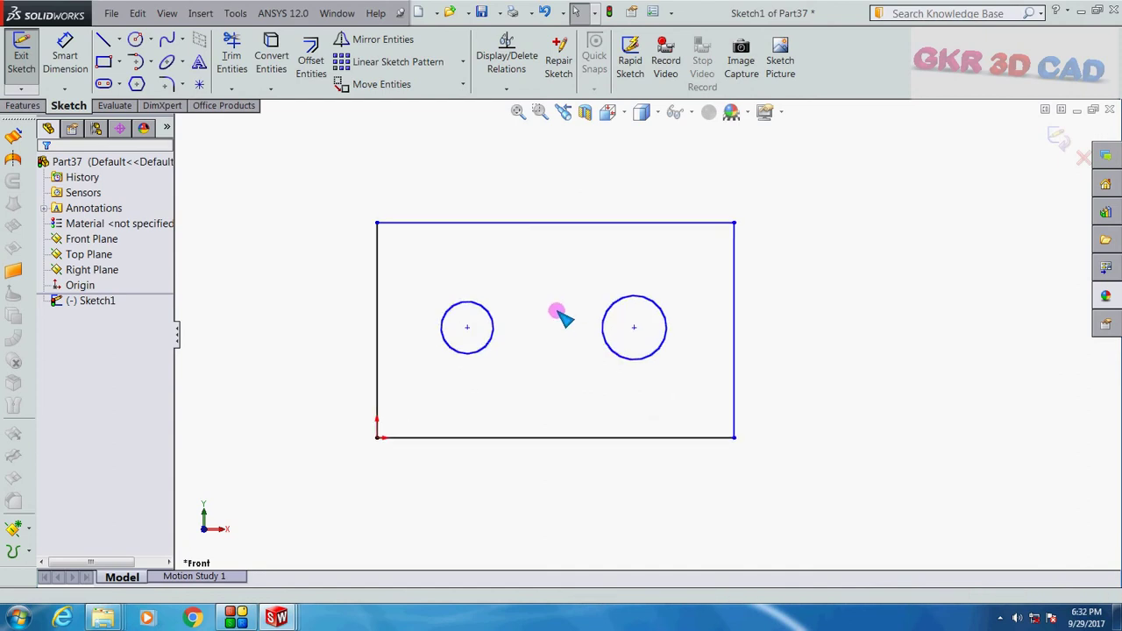
- Exit Sketch1 and start a new sketch on the Front Plane
click(1061, 139)
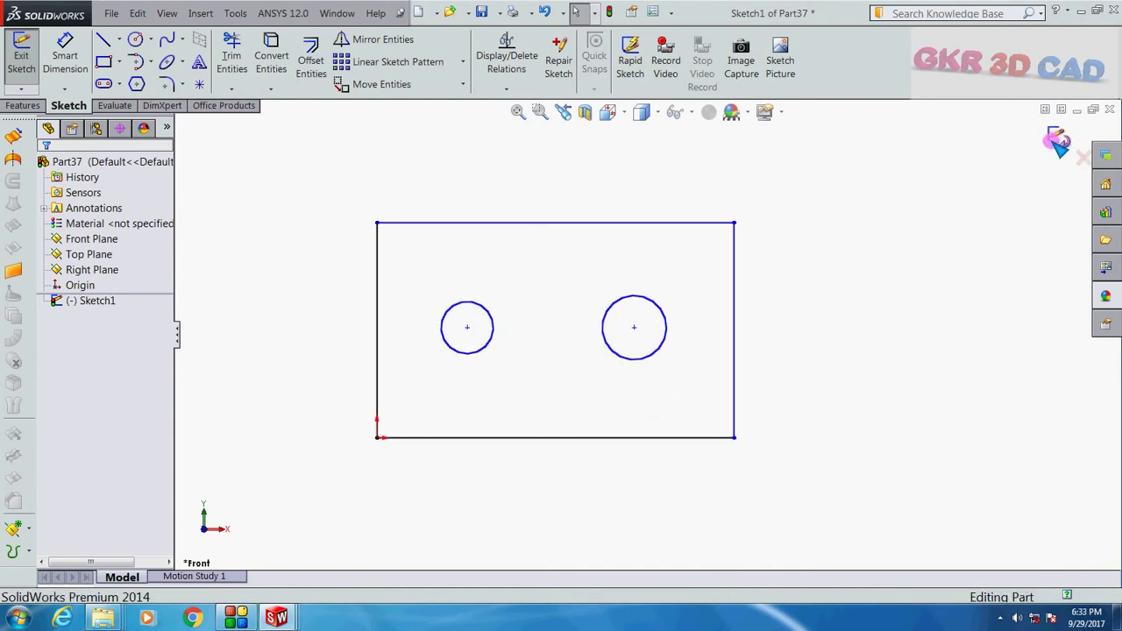
click(101, 302)
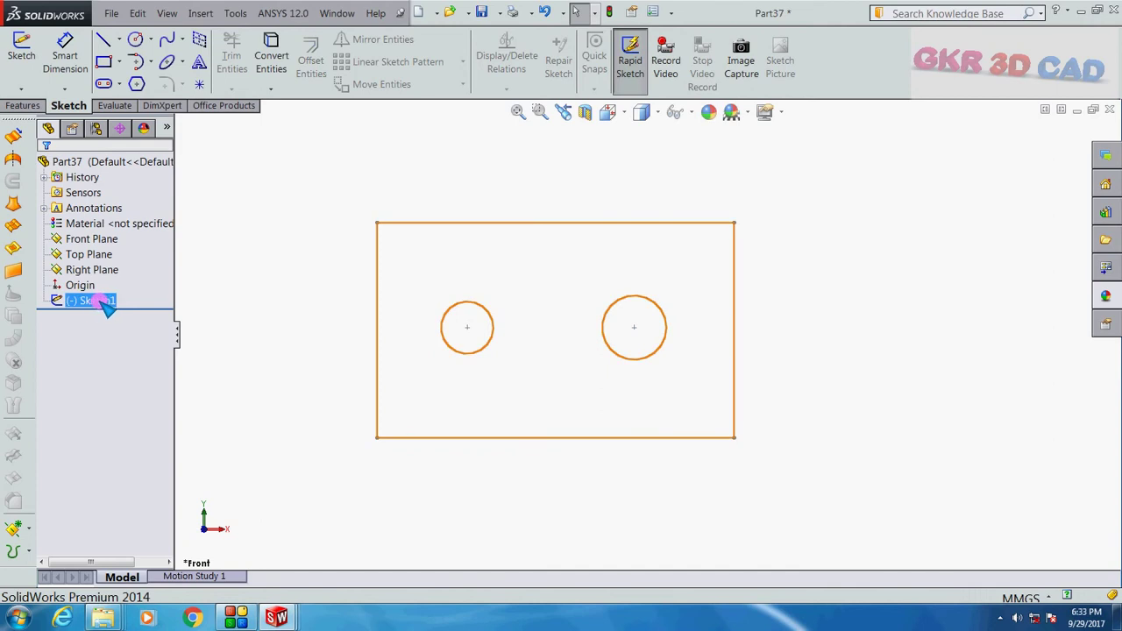
click(234, 287)
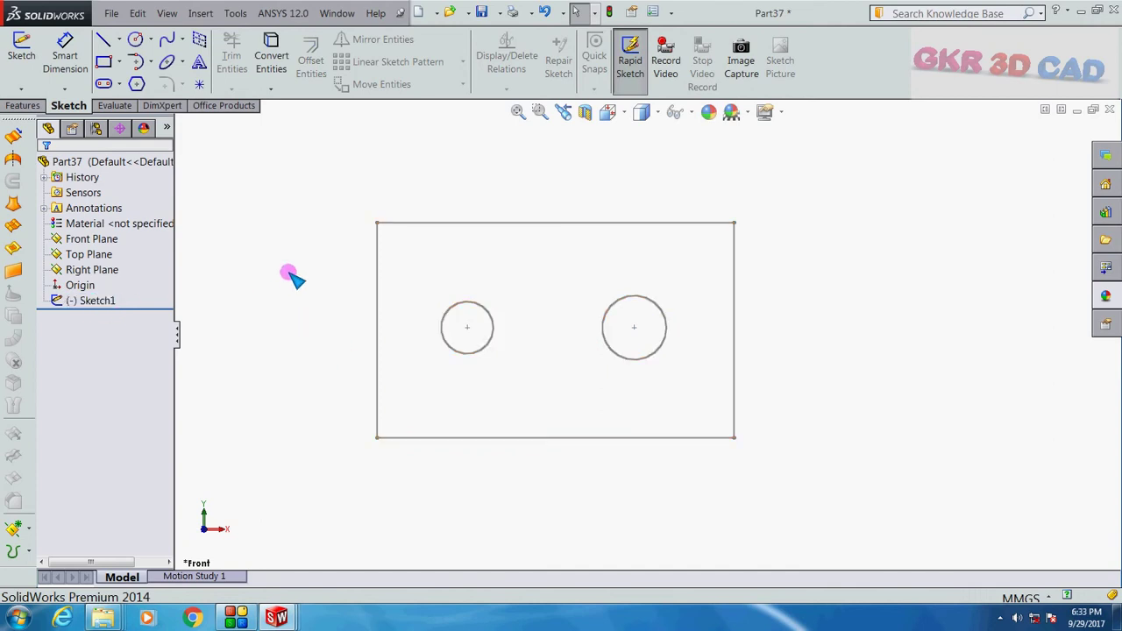
click(87, 239)
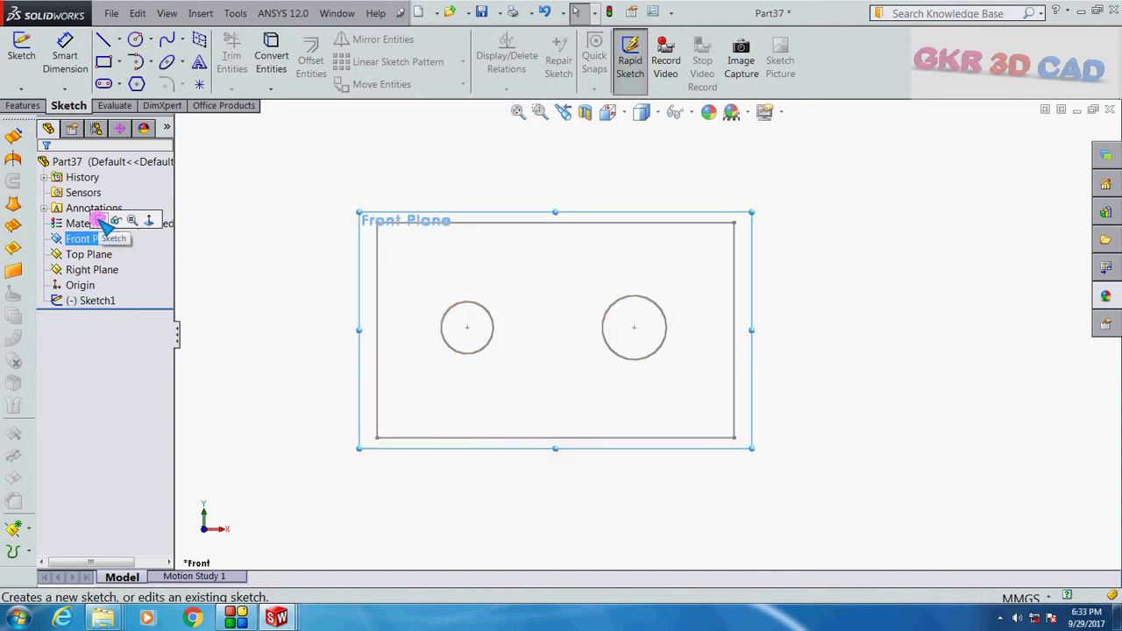
click(99, 220)
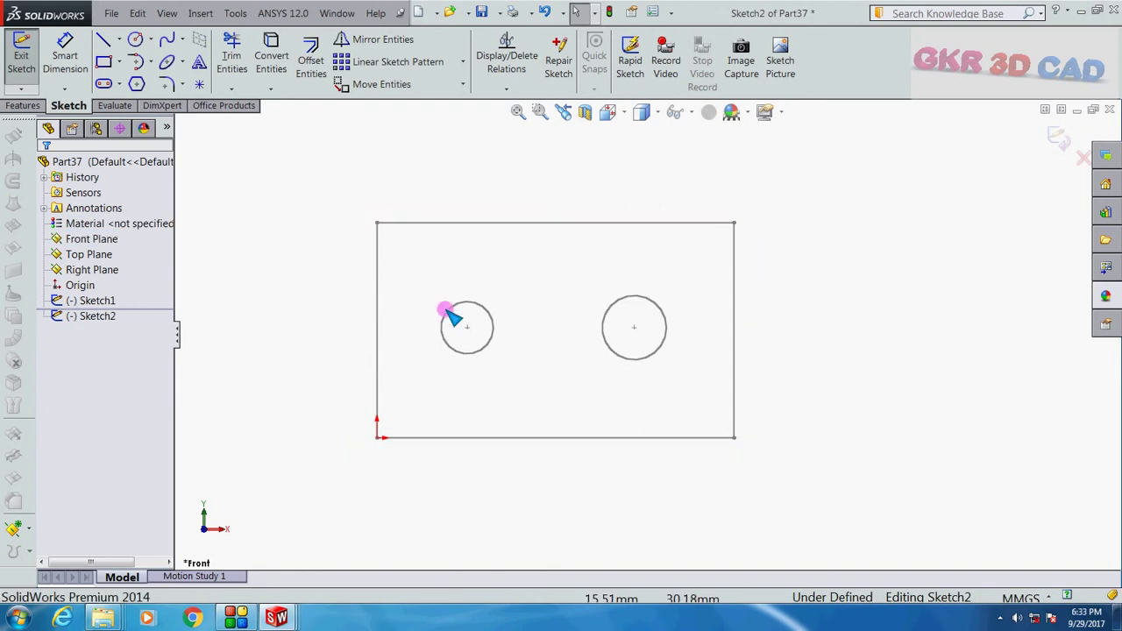
- Zoom out and rotate the view to see the sketch tilted in 3D
key(z)
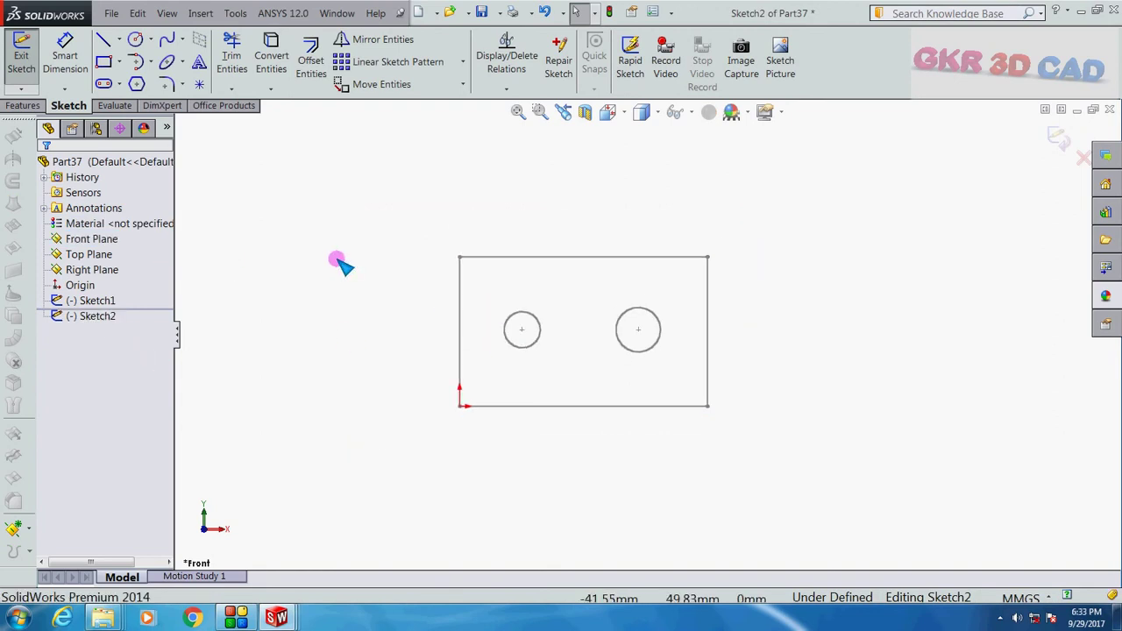
scroll(552, 384, down, 1)
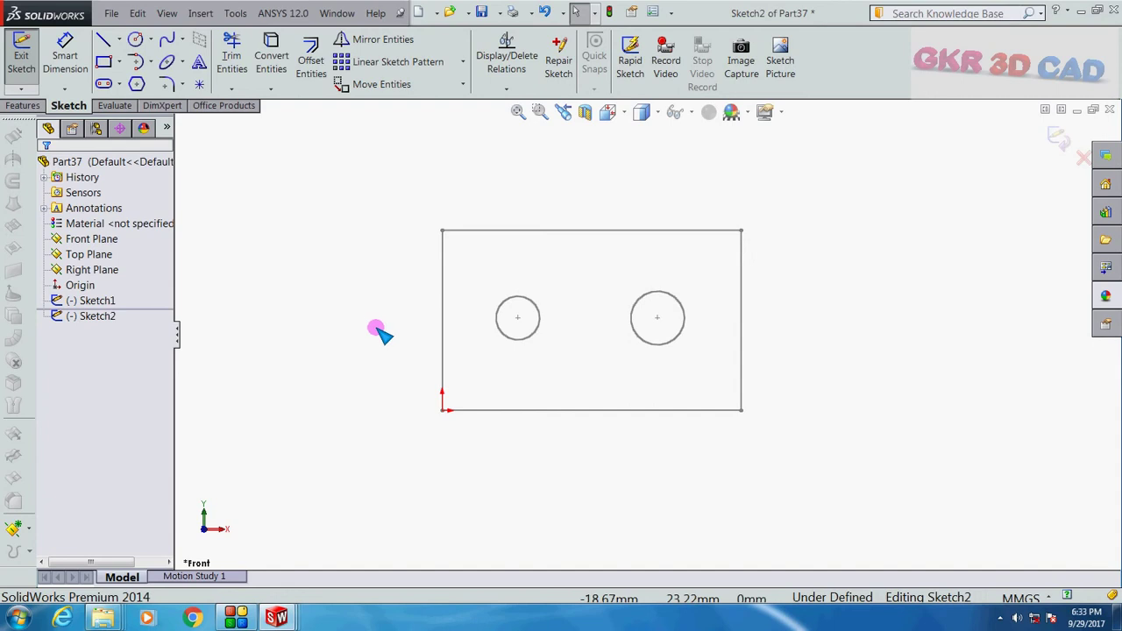
mouse_move(381, 331)
middle_down()
mouse_move(357, 395)
mouse_move(752, 321)
mouse_move(804, 361)
middle_up()
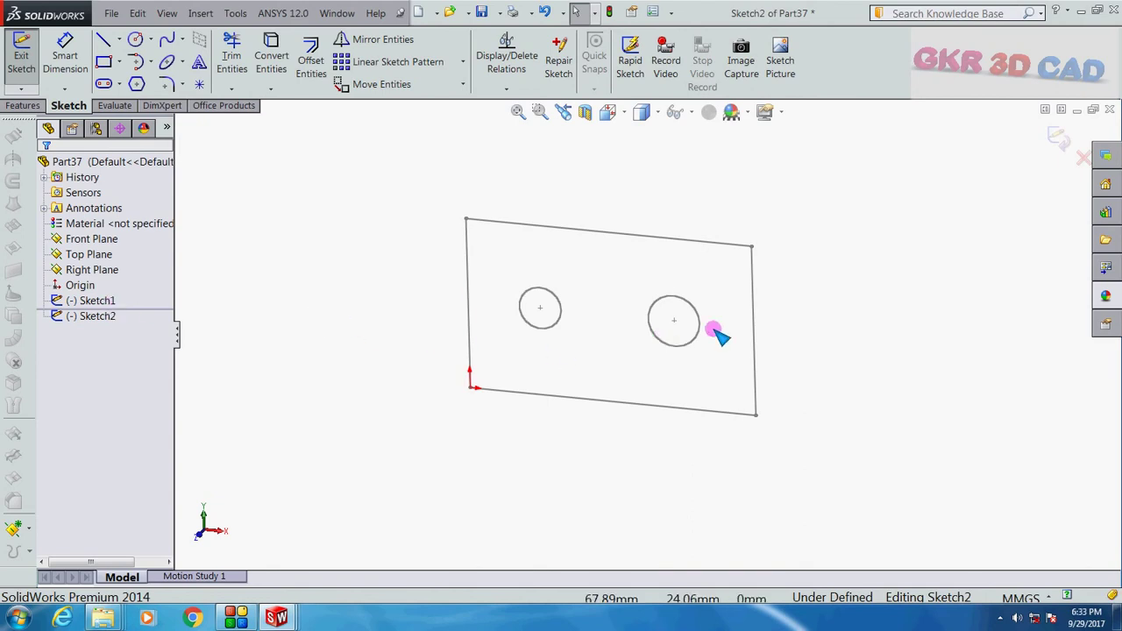
middle_drag(719, 335, 658, 319)
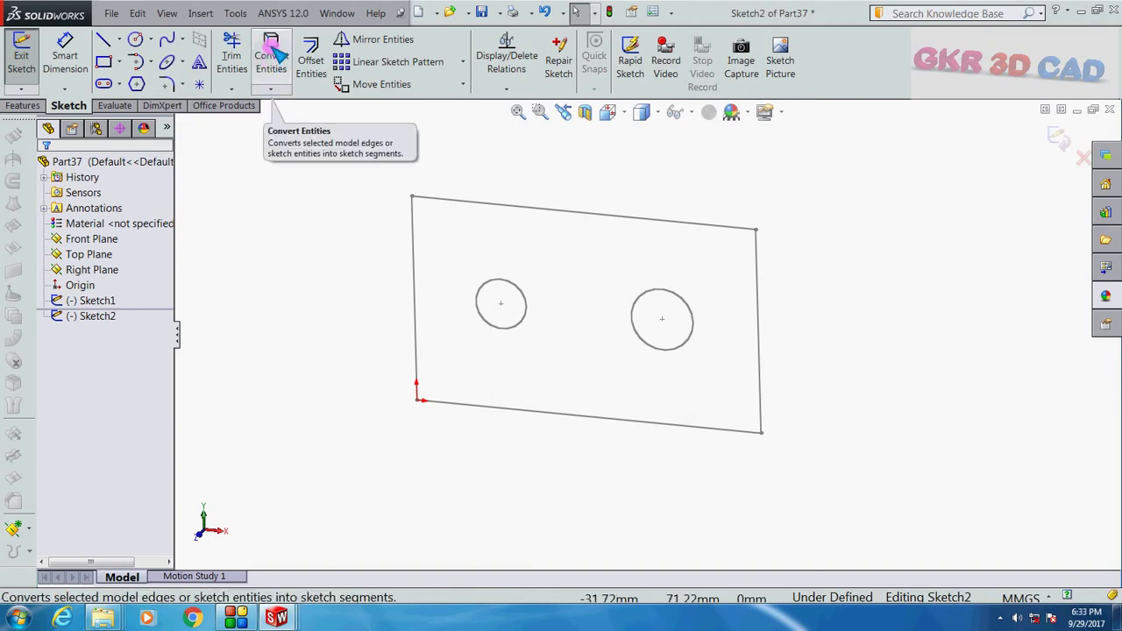
- Convert the left and right circles of Sketch1 into Sketch2 with Convert Entities
click(277, 54)
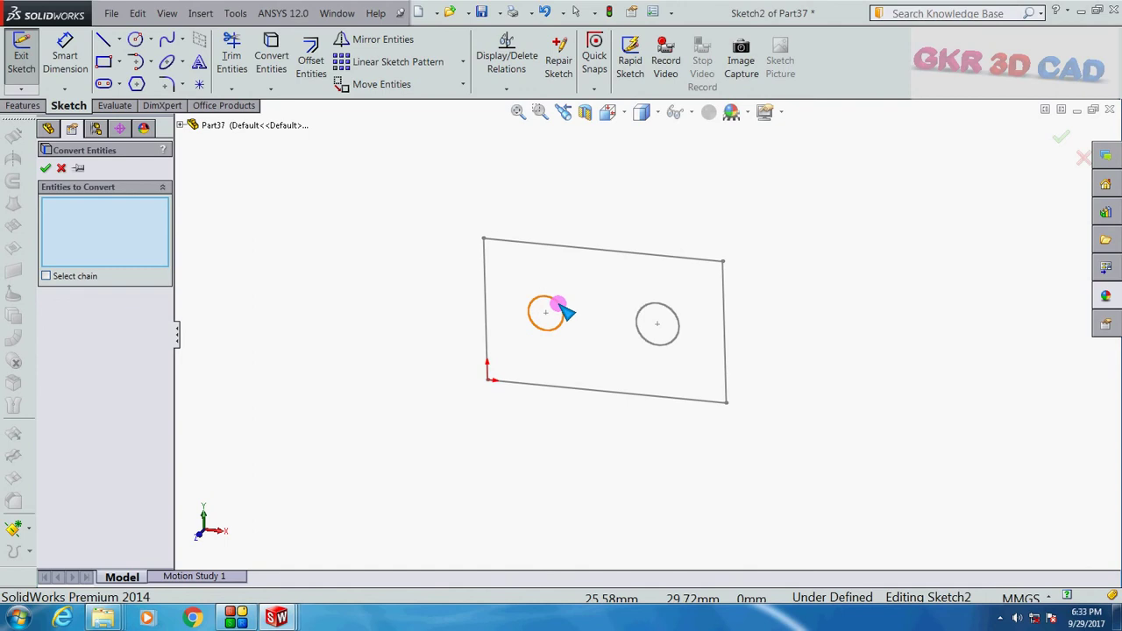
click(560, 307)
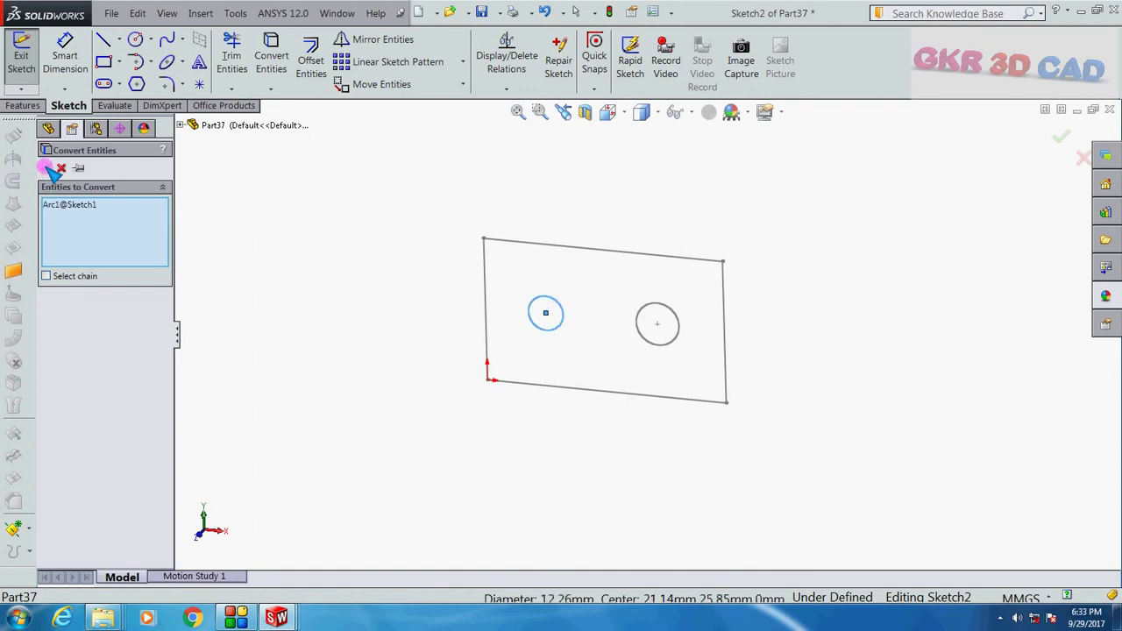
key(Return)
scroll(631, 346, down, 2)
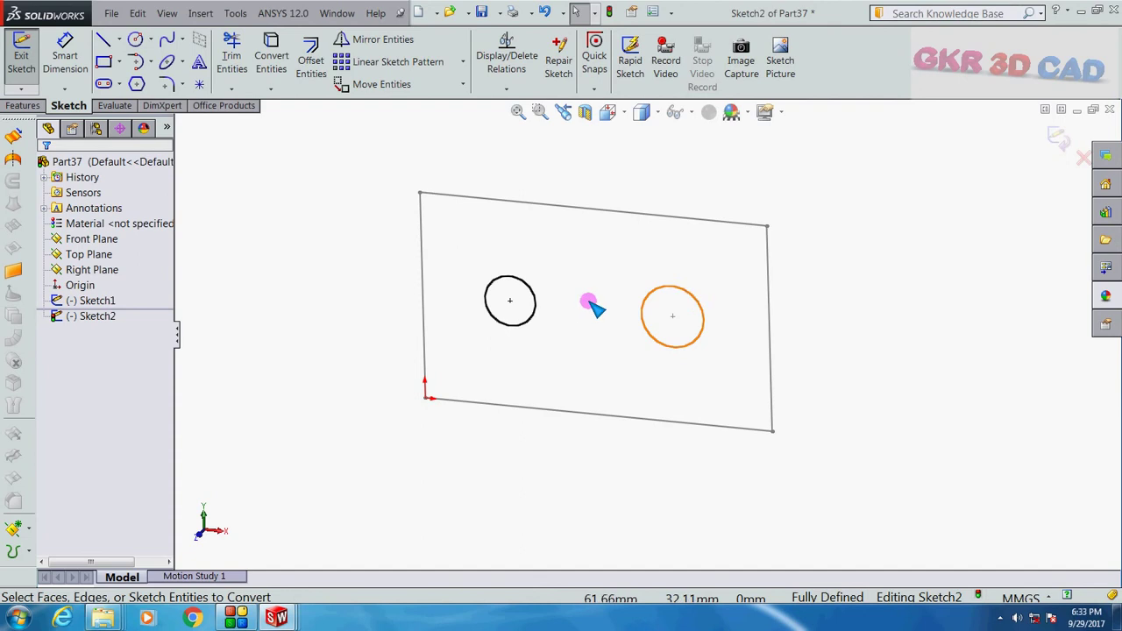
click(271, 54)
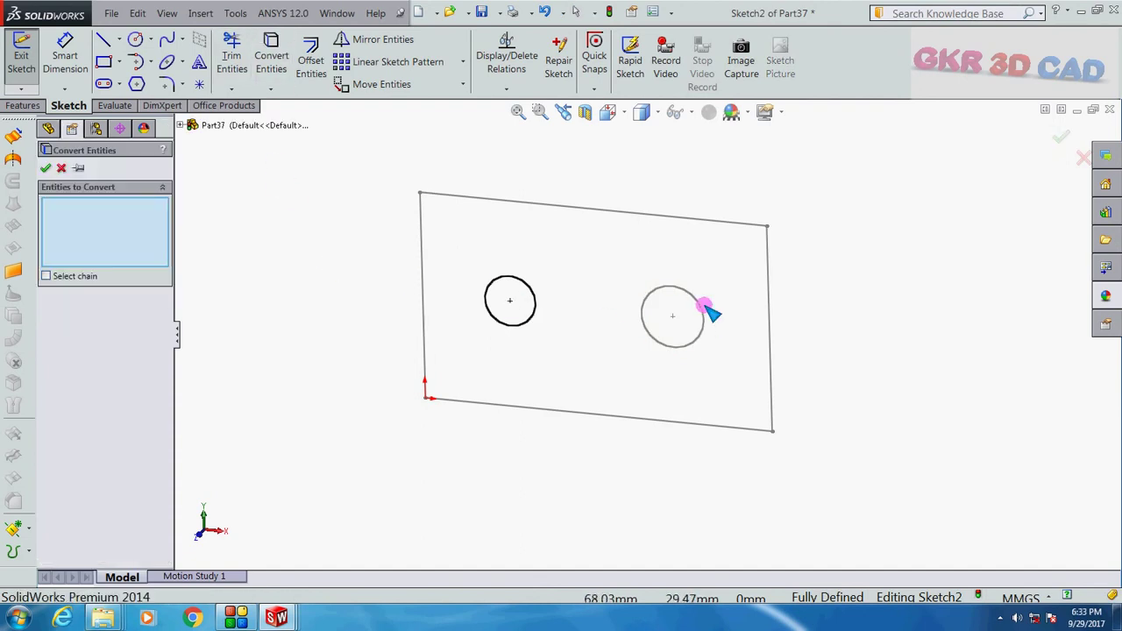
click(703, 307)
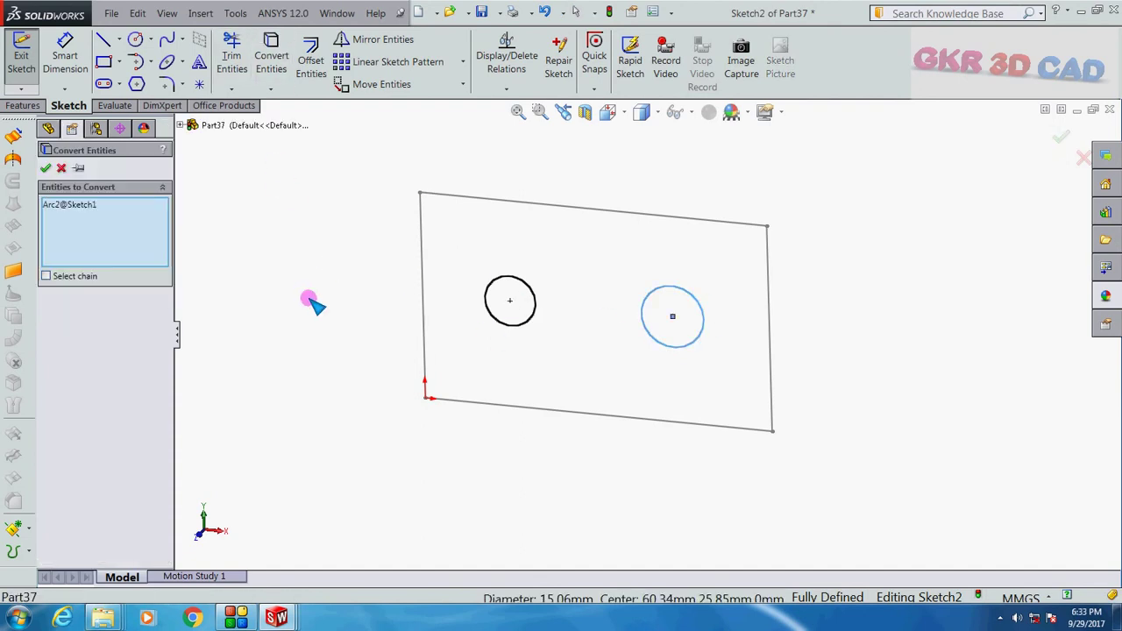
click(48, 169)
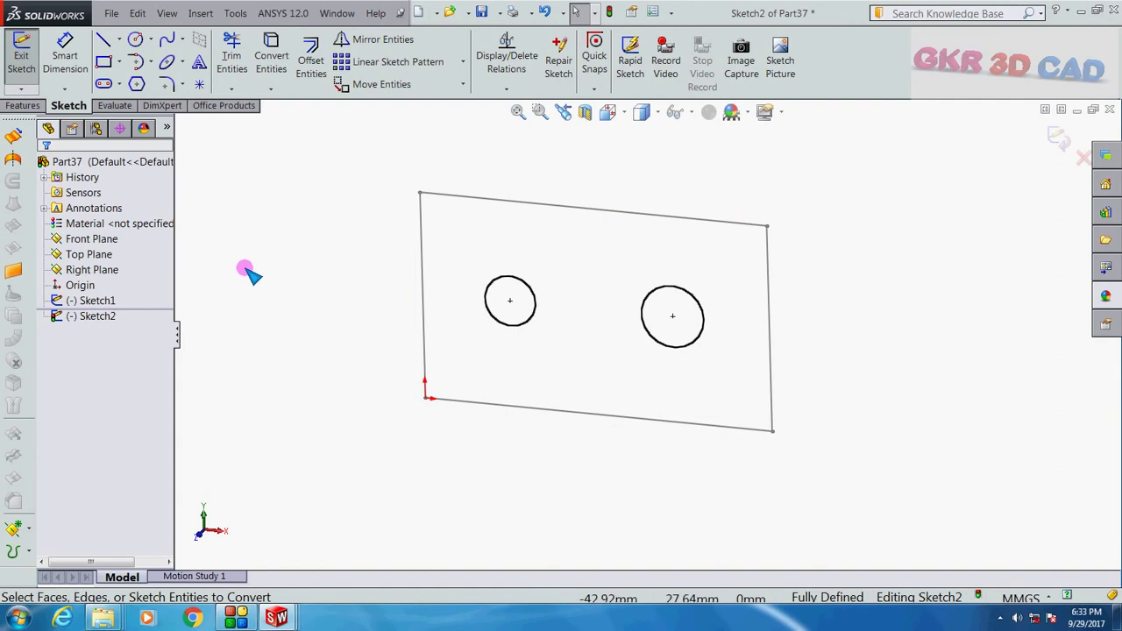
- Exit Sketch2 and hide Sketch1 so only the converted circles show
click(1059, 138)
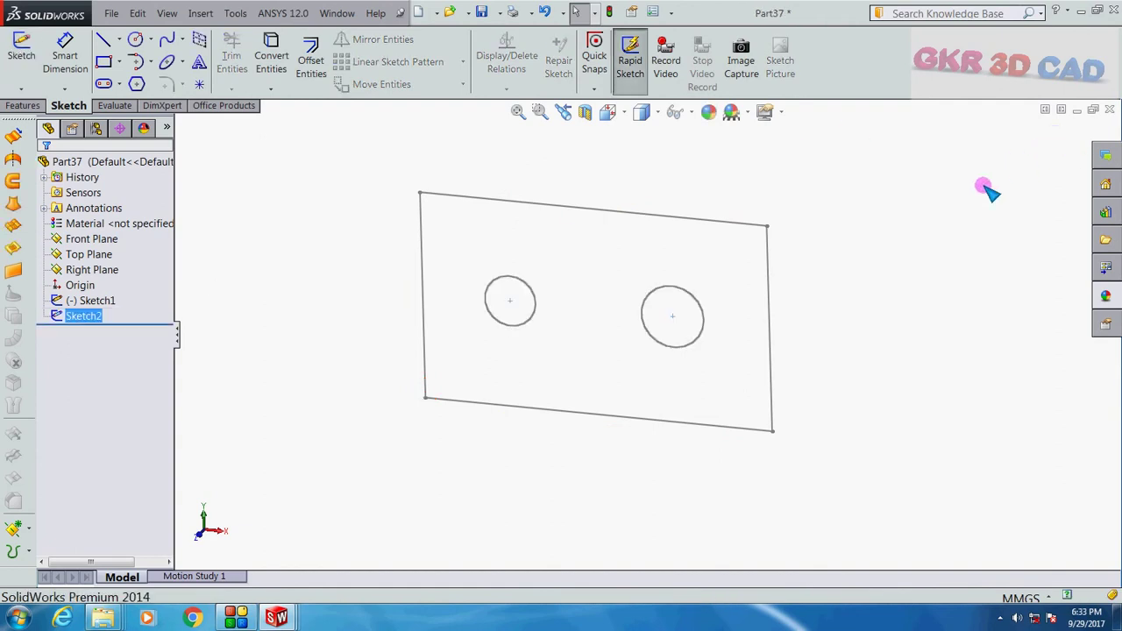
click(91, 303)
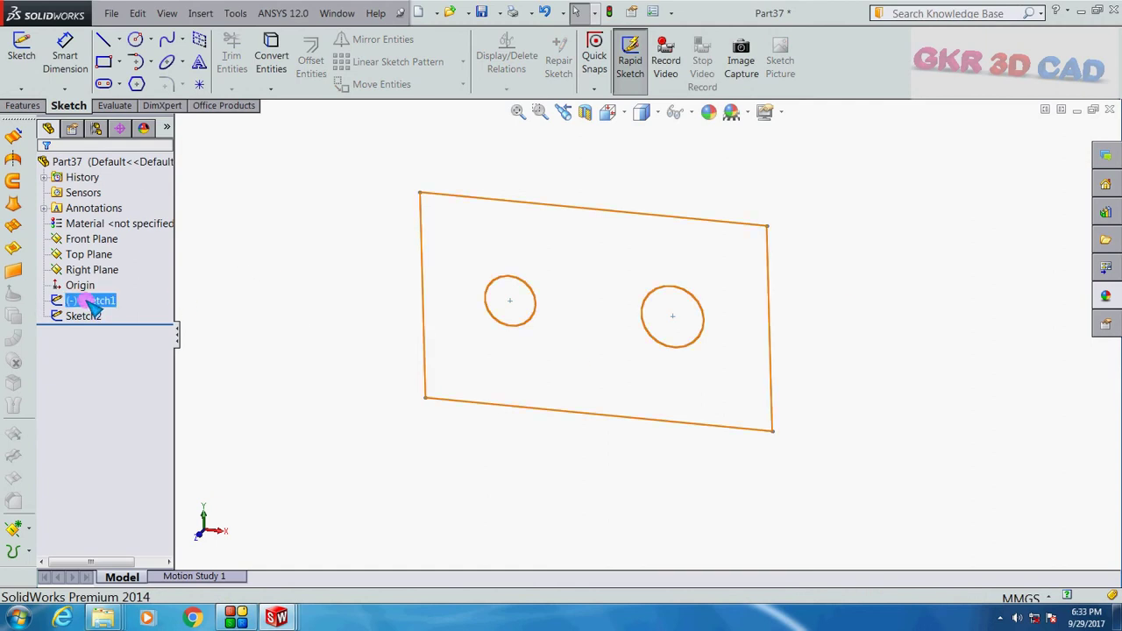
click(94, 277)
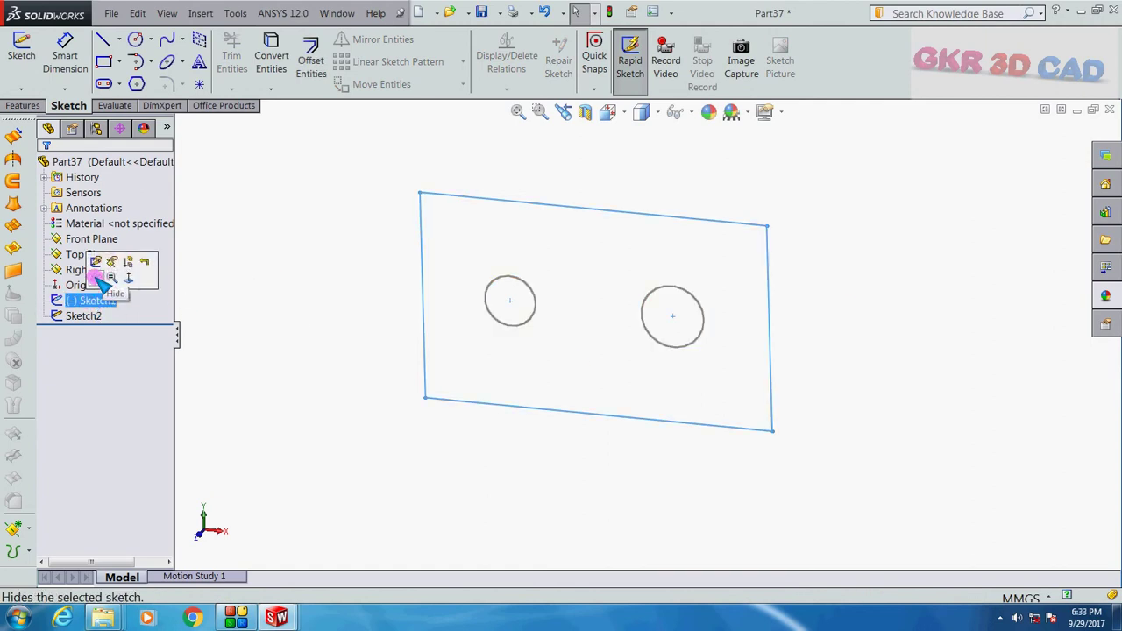
scroll(701, 314, down, 1)
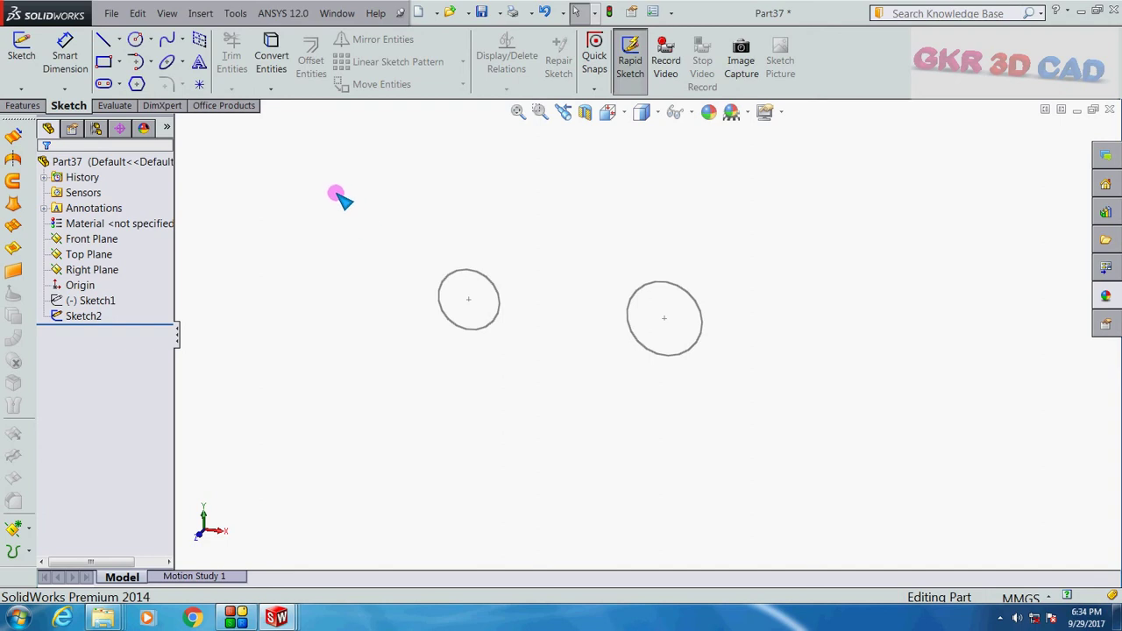
- Switch to the GKR 3D CADD document from the Window menu
click(336, 14)
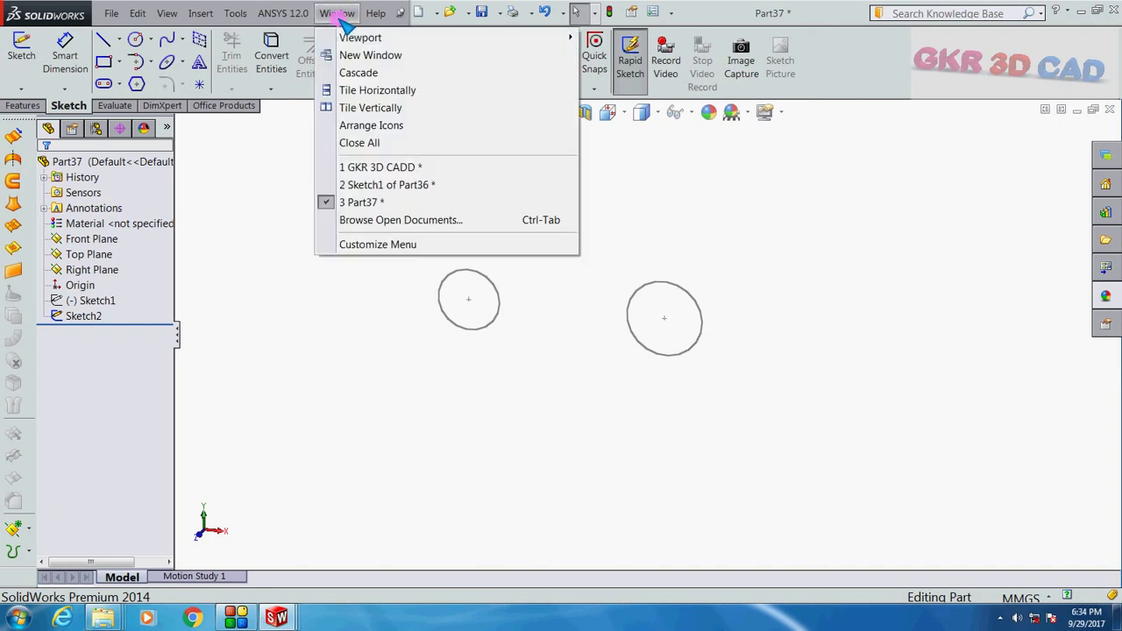
click(382, 166)
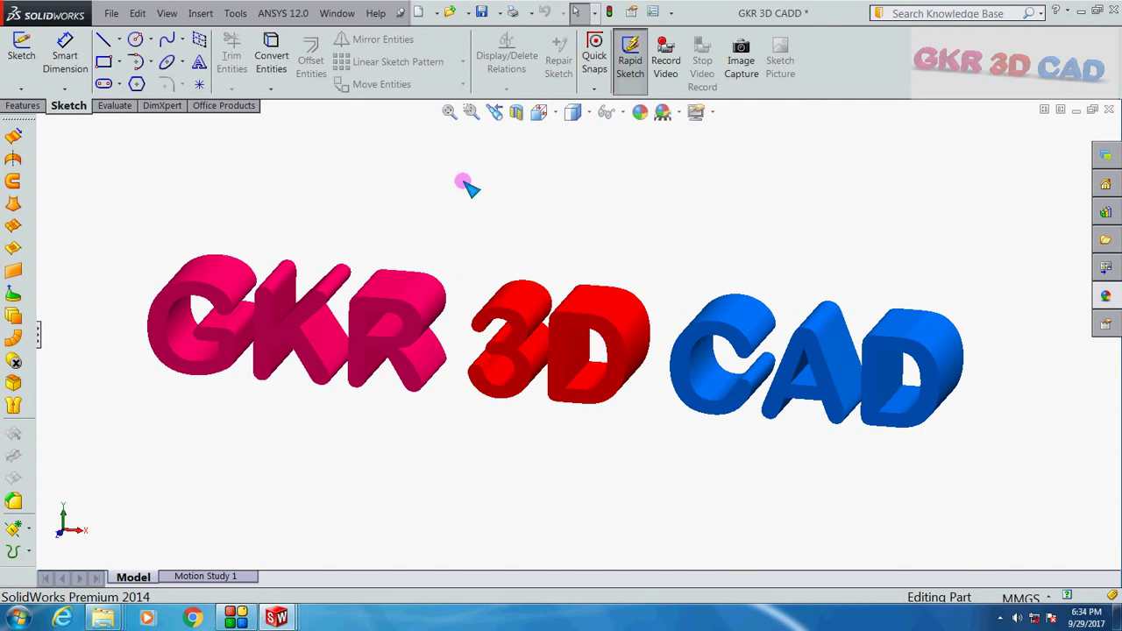
click(235, 618)
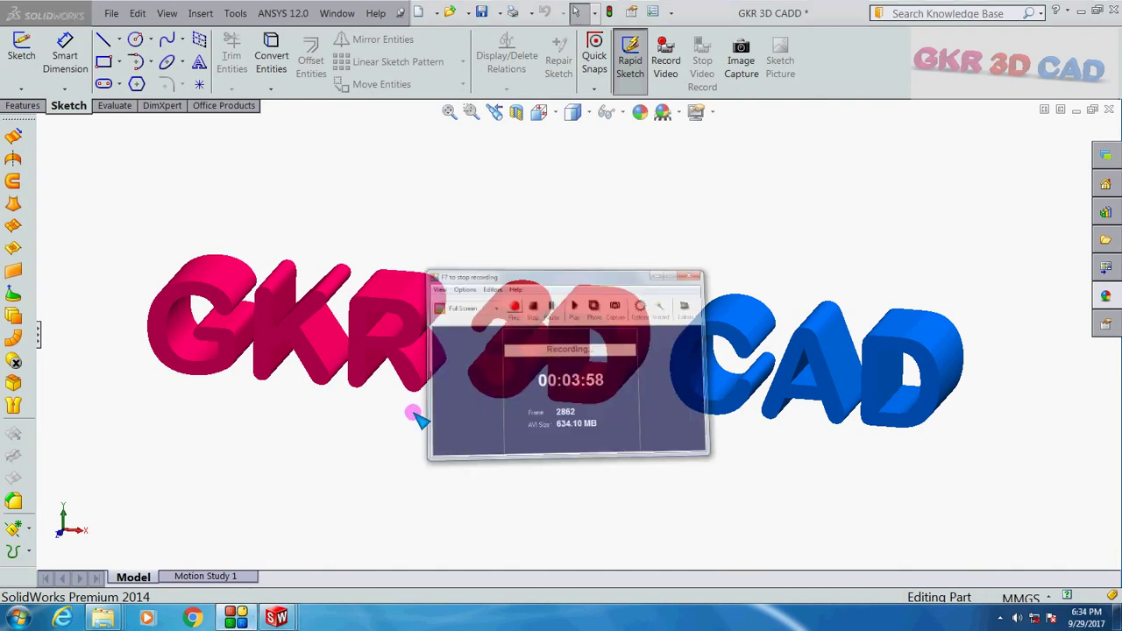